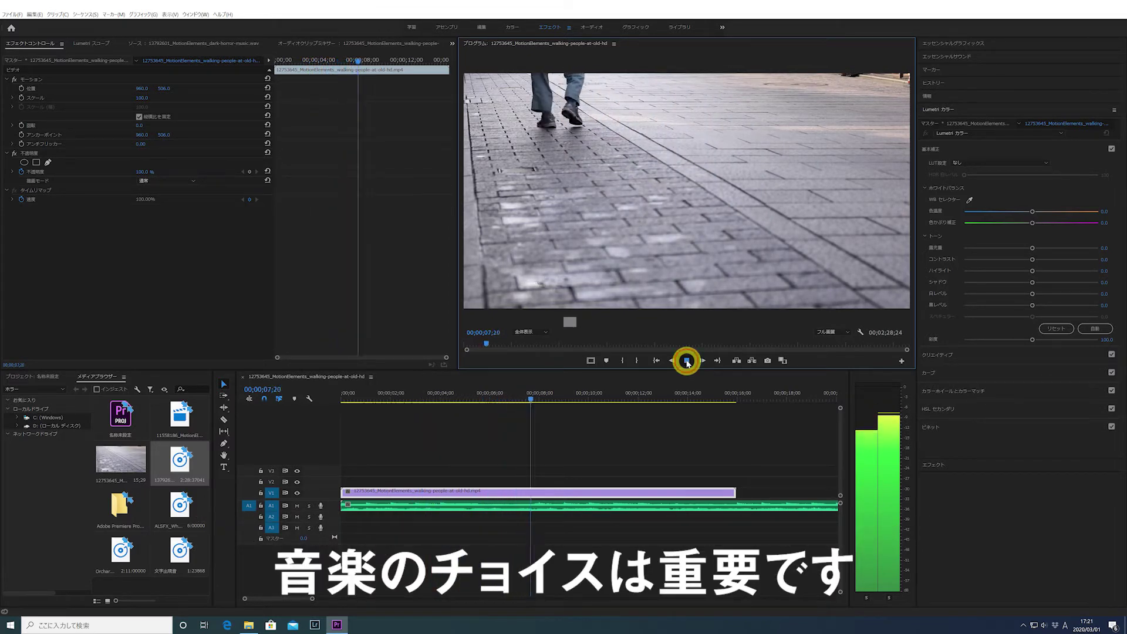
# Stop playback and cut the walking-people clip on V1 at 00;00;00;14, where only the empty pavement is in frame
pyautogui.click(687, 360)
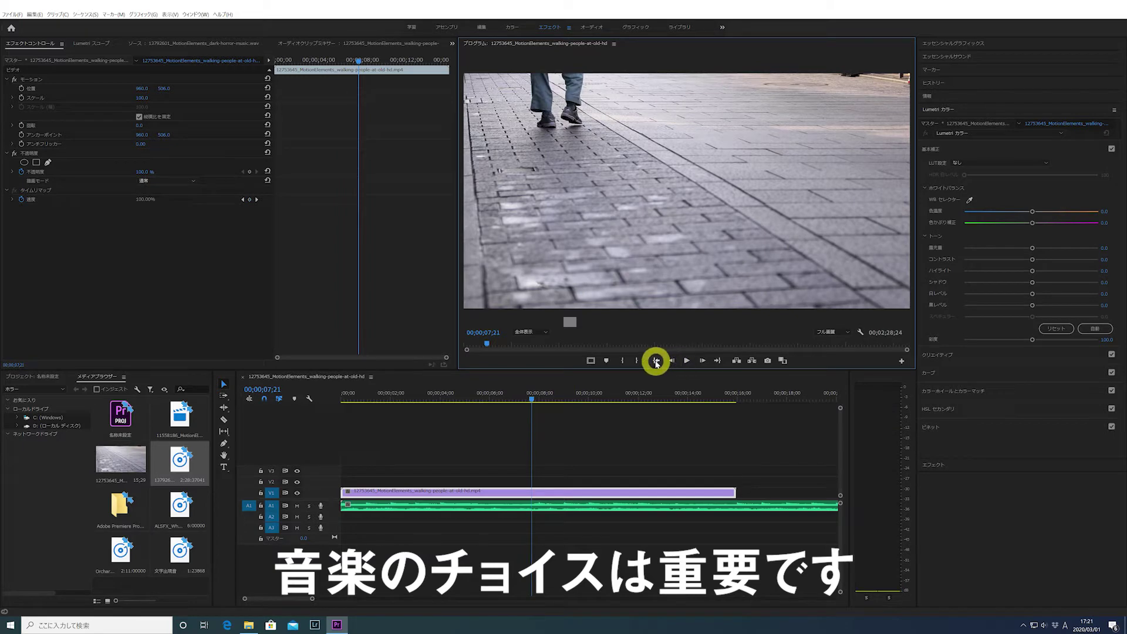
pyautogui.click(656, 360)
pyautogui.moveTo(343, 401); pyautogui.dragTo(354, 401)
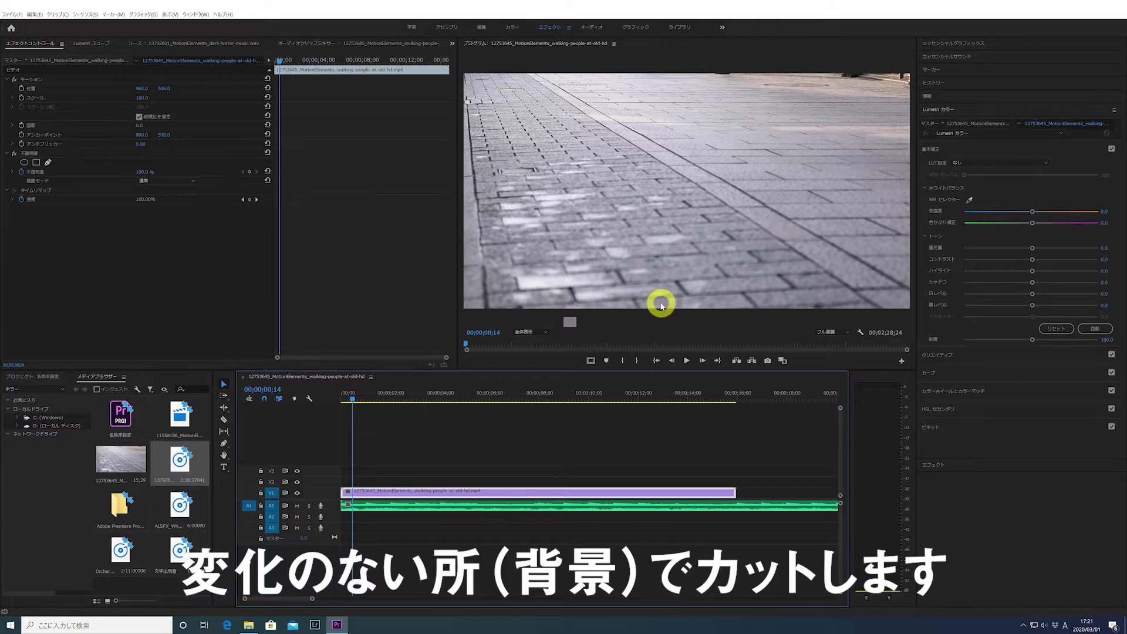
pyautogui.click(223, 419)
pyautogui.click(352, 491)
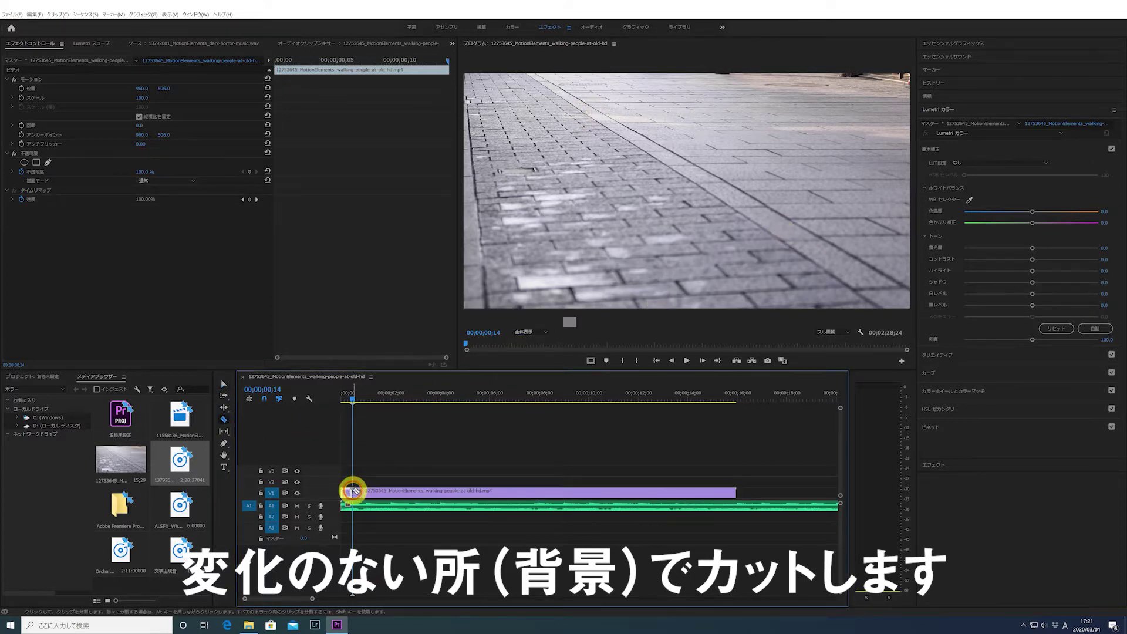
# Move the longer part of the cut clip straight up from V1 to V2, keeping its start time
pyautogui.click(224, 384)
pyautogui.click(398, 496)
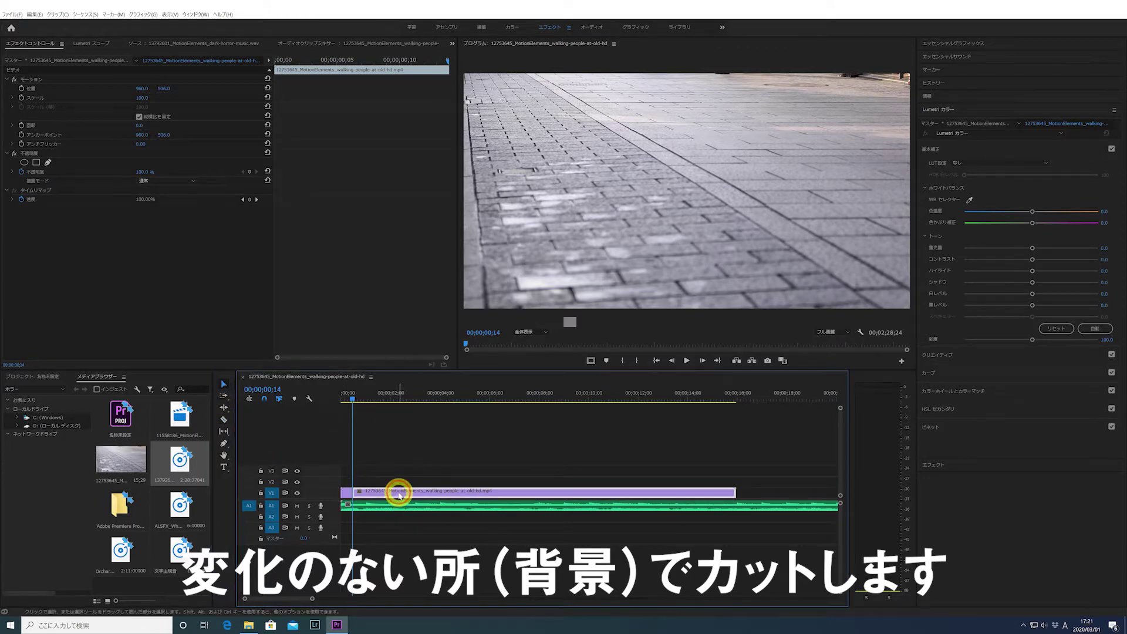
pyautogui.moveTo(398, 495); pyautogui.dragTo(395, 485)
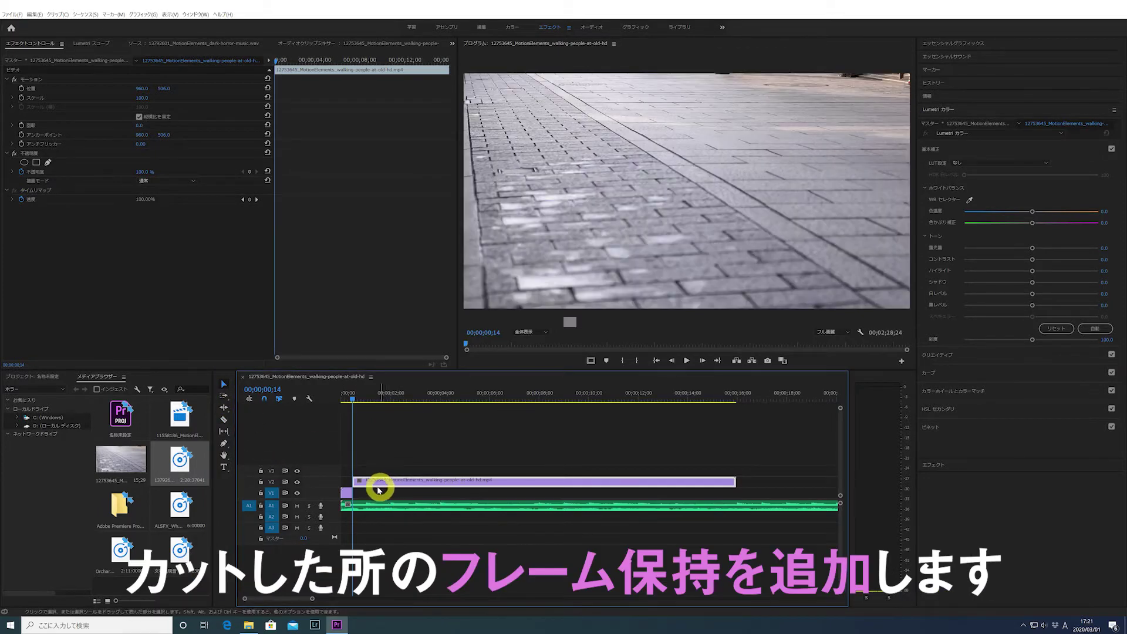
# Add a frame hold from the short V1 clip and extend the held frame to the end of the V2 clip
pyautogui.click(346, 495)
pyautogui.rightClick(346, 495)
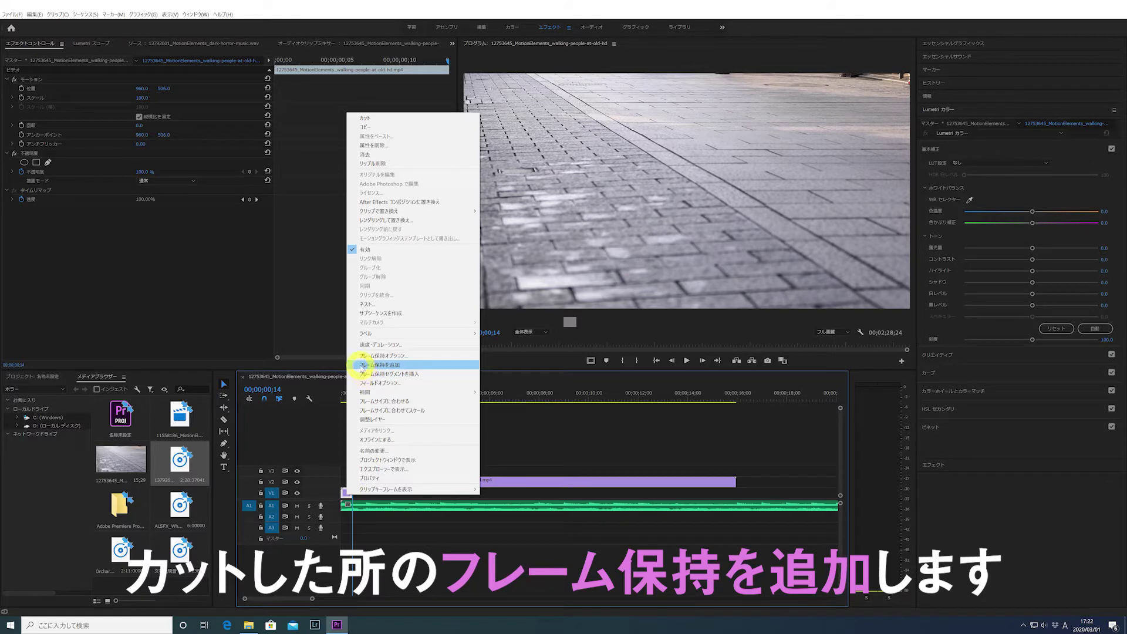
pyautogui.click(398, 364)
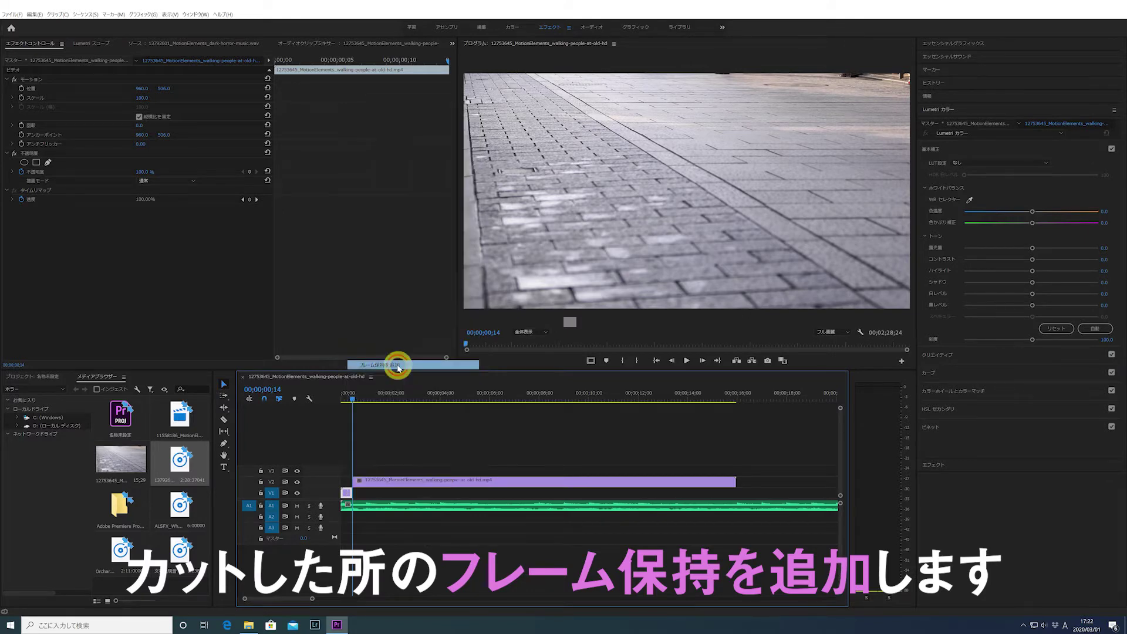
pyautogui.moveTo(351, 494); pyautogui.dragTo(737, 502)
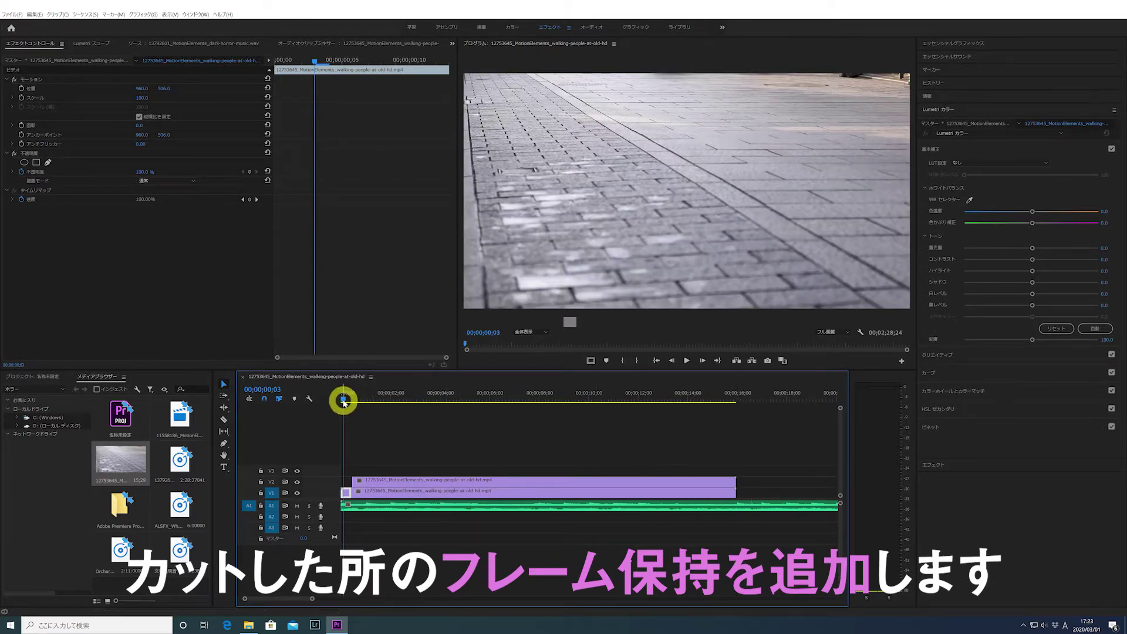
# Play the sequence to check the moving footage on V2 over the held frame on V1, replaying it from the start
pyautogui.click(701, 365)
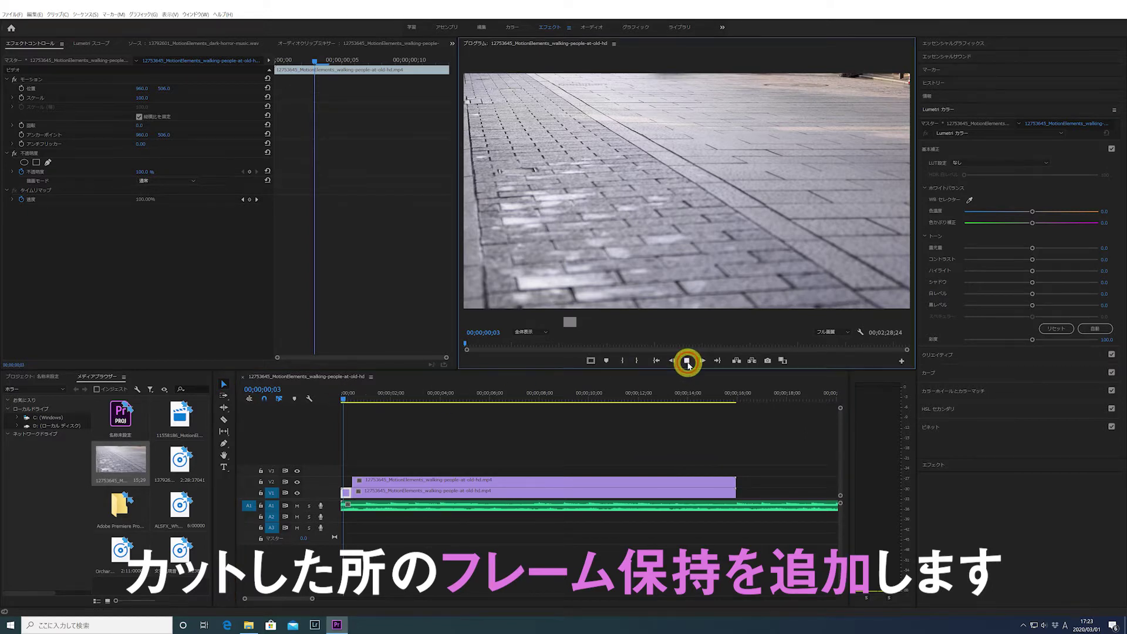
pyautogui.click(297, 482)
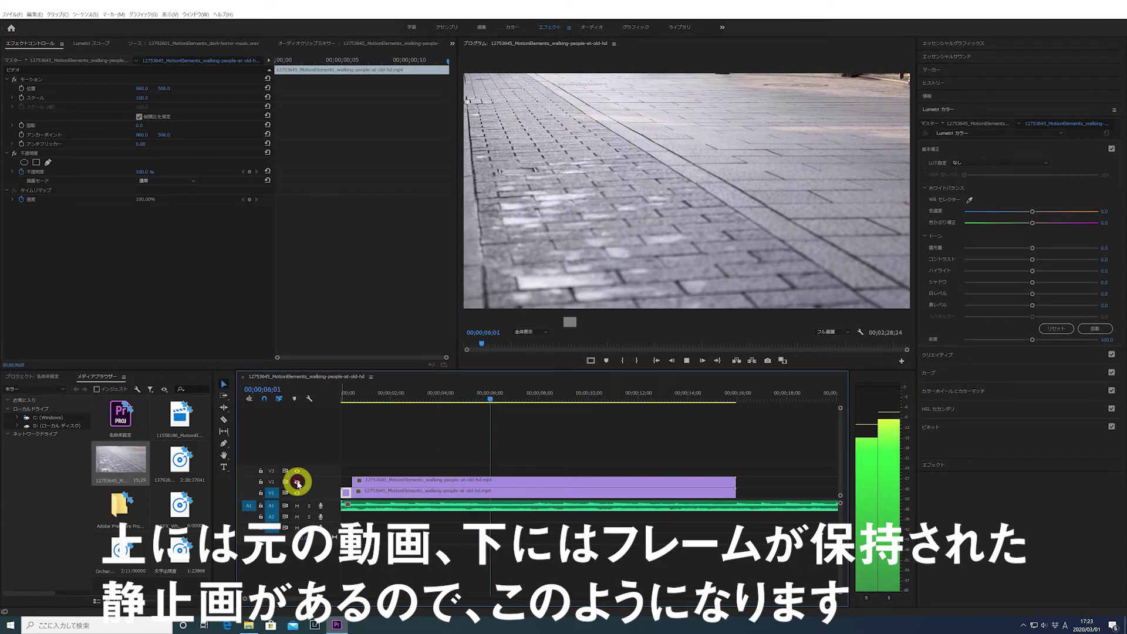
pyautogui.click(683, 361)
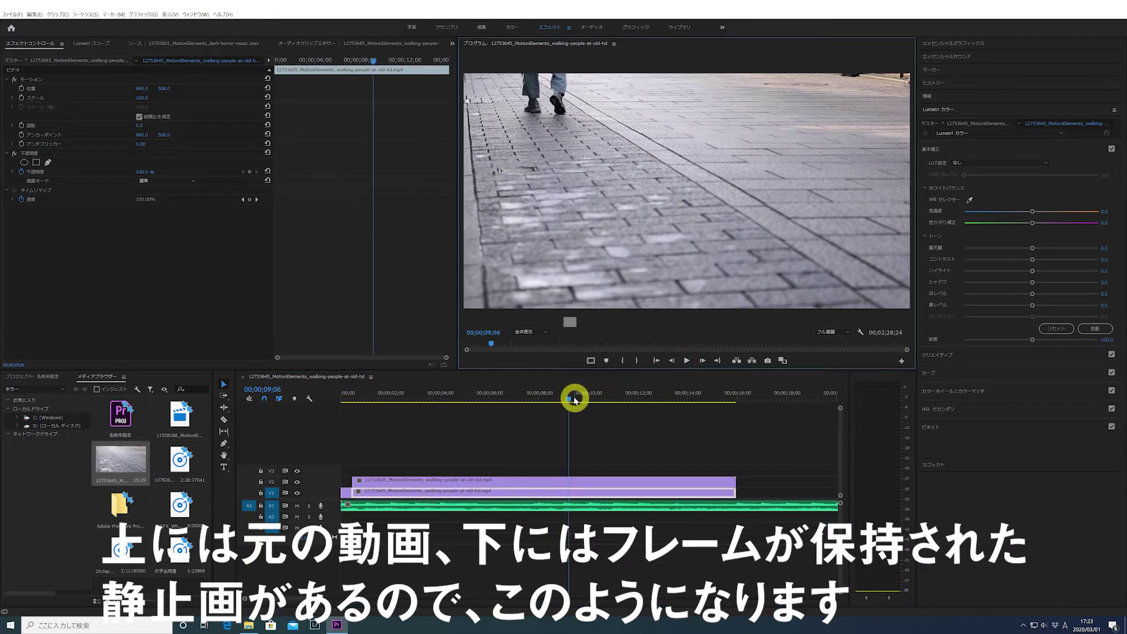
pyautogui.moveTo(570, 399); pyautogui.dragTo(345, 403)
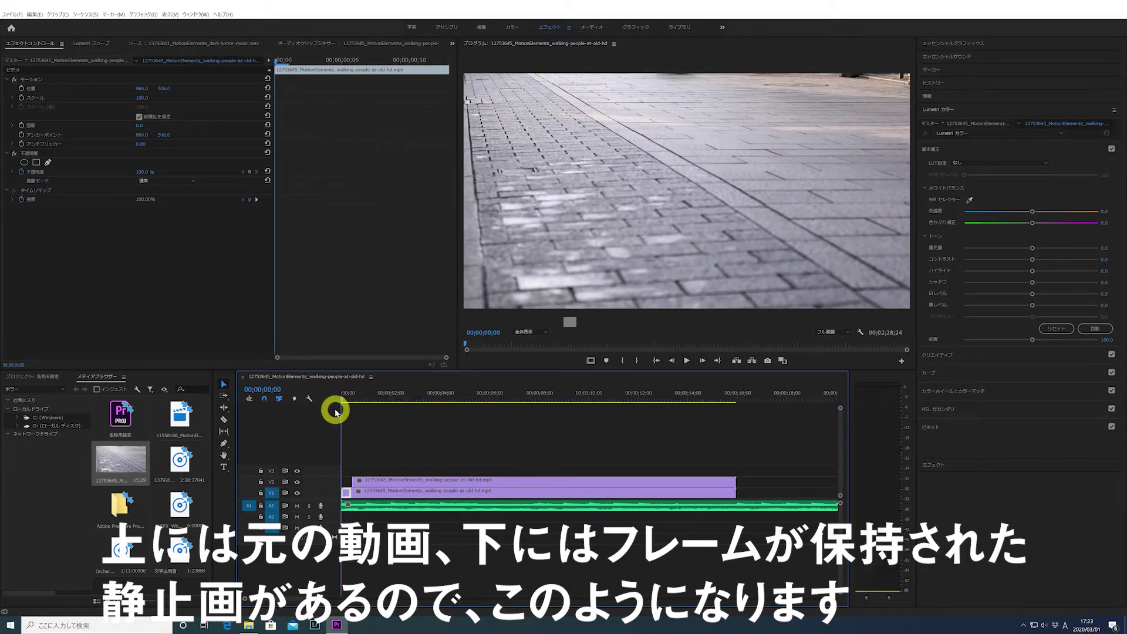
pyautogui.click(687, 361)
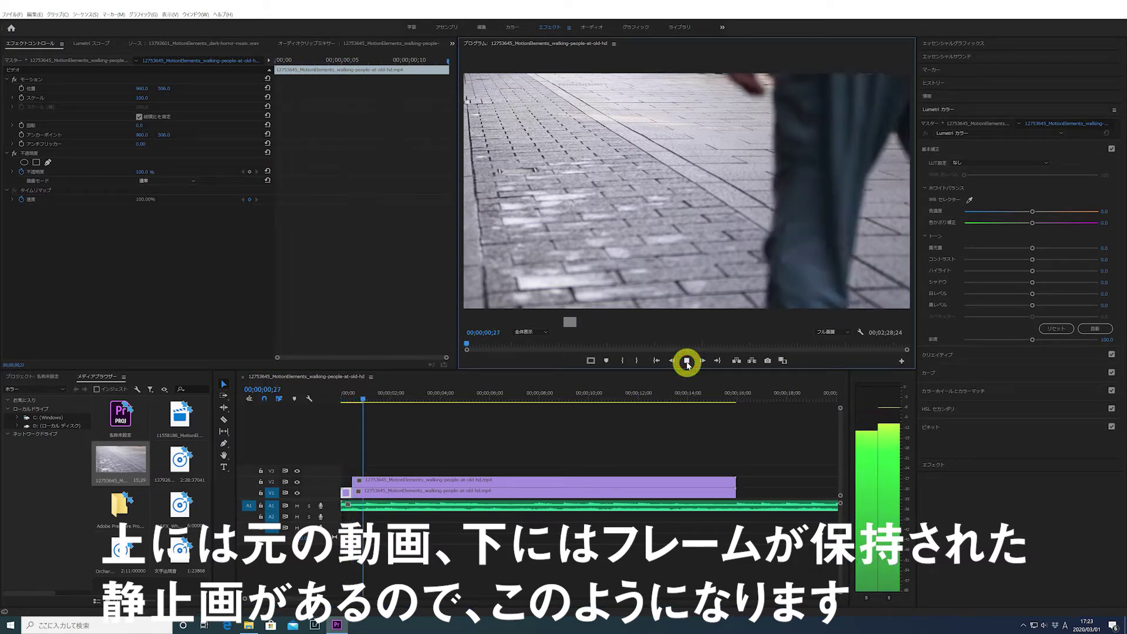
# Make the V2 clip semi-transparent with a 60% opacity keyframe at 00;00;01;00
pyautogui.moveTo(372, 395); pyautogui.dragTo(368, 400)
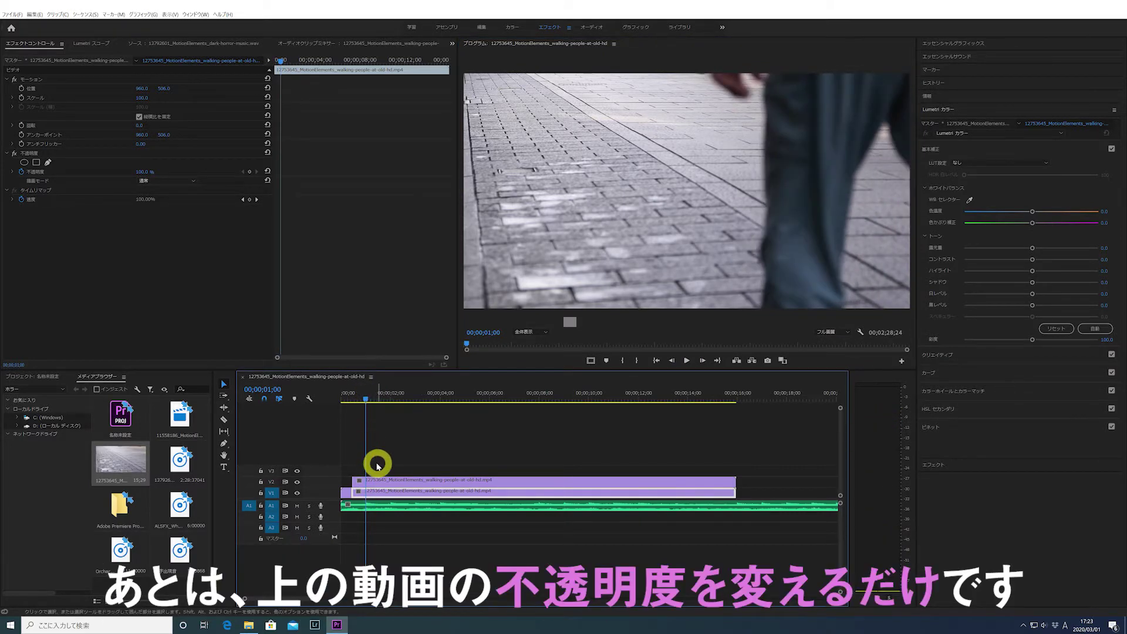
pyautogui.click(379, 483)
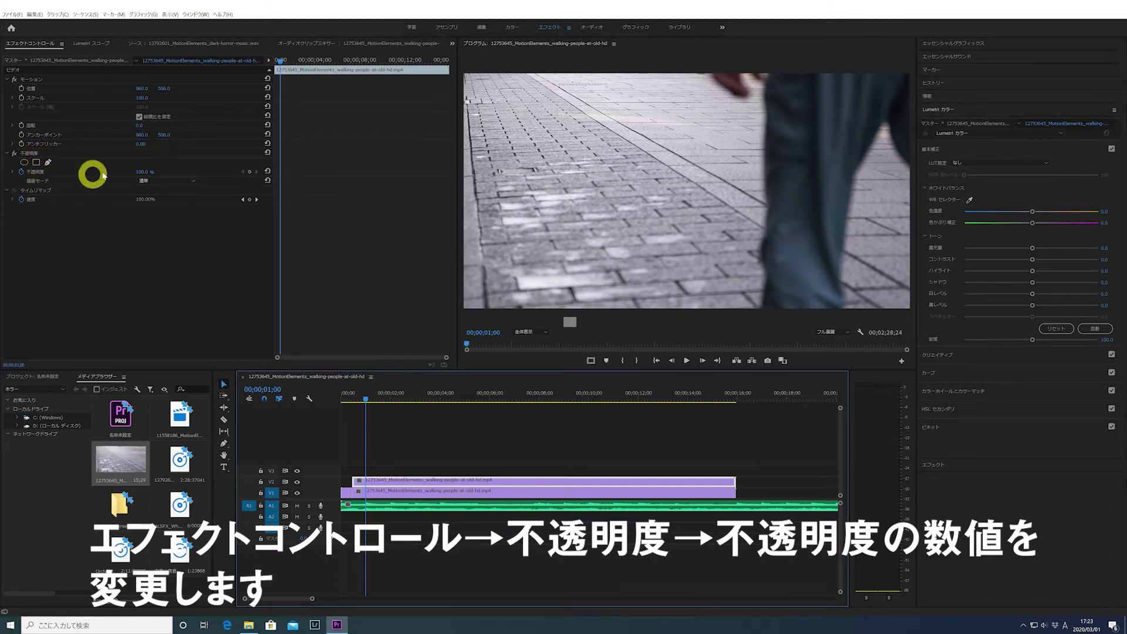
pyautogui.moveTo(143, 173)
pyautogui.mouseDown()
pyautogui.moveTo(88, 179)
pyautogui.moveTo(139, 178)
pyautogui.moveTo(106, 176)
pyautogui.moveTo(128, 180)
pyautogui.mouseUp()
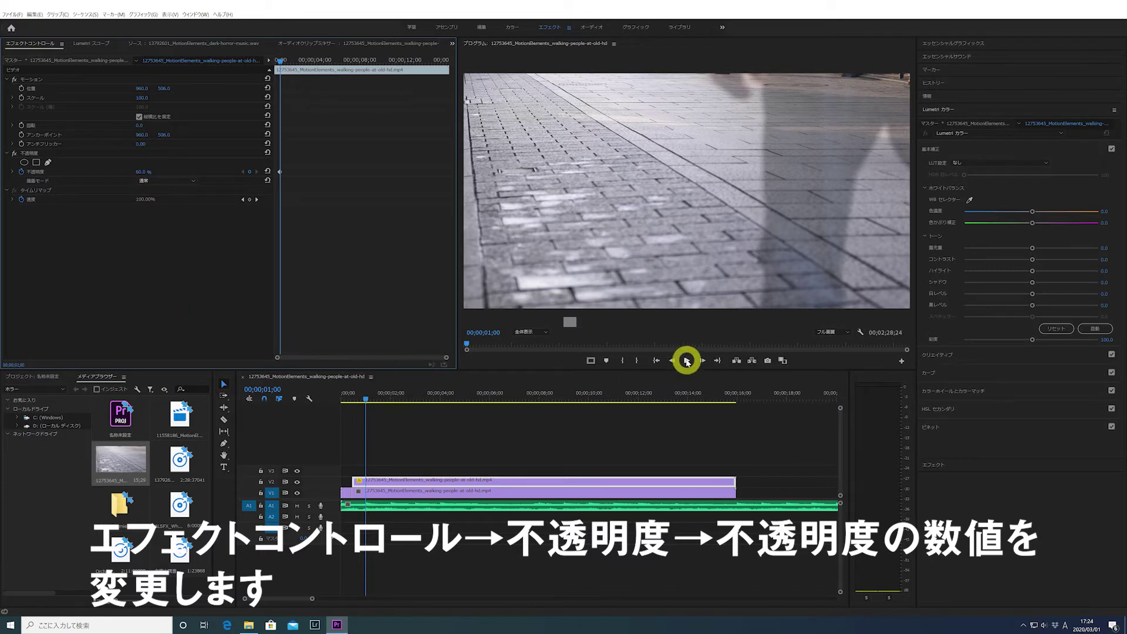
# Play the sequence to check the semi-transparent walker, then return to the start
pyautogui.click(686, 361)
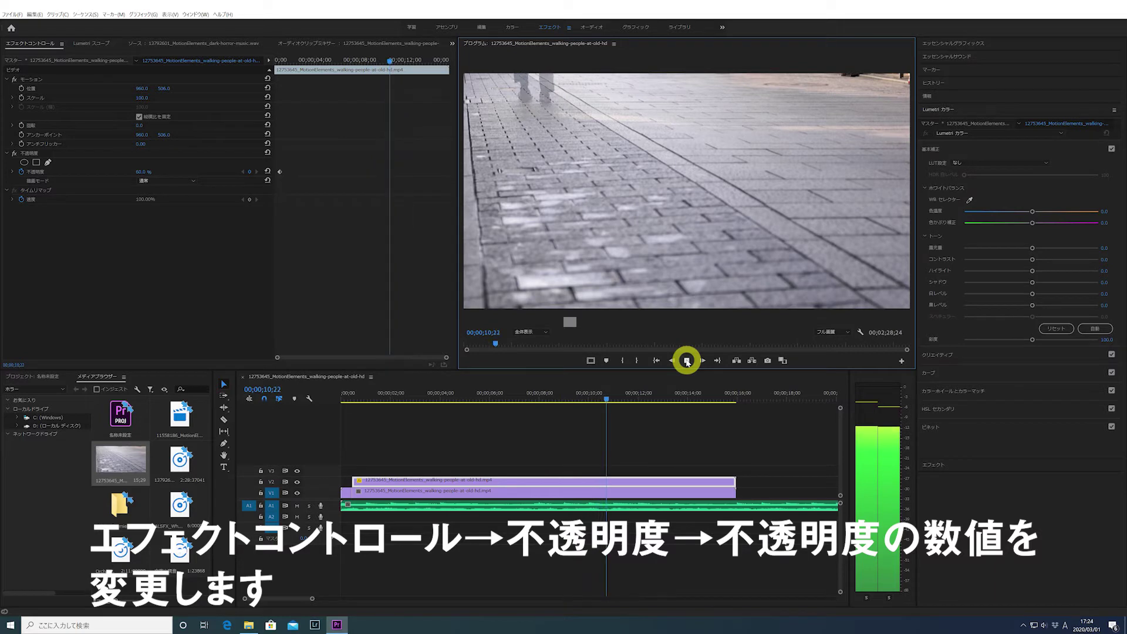
pyautogui.click(686, 361)
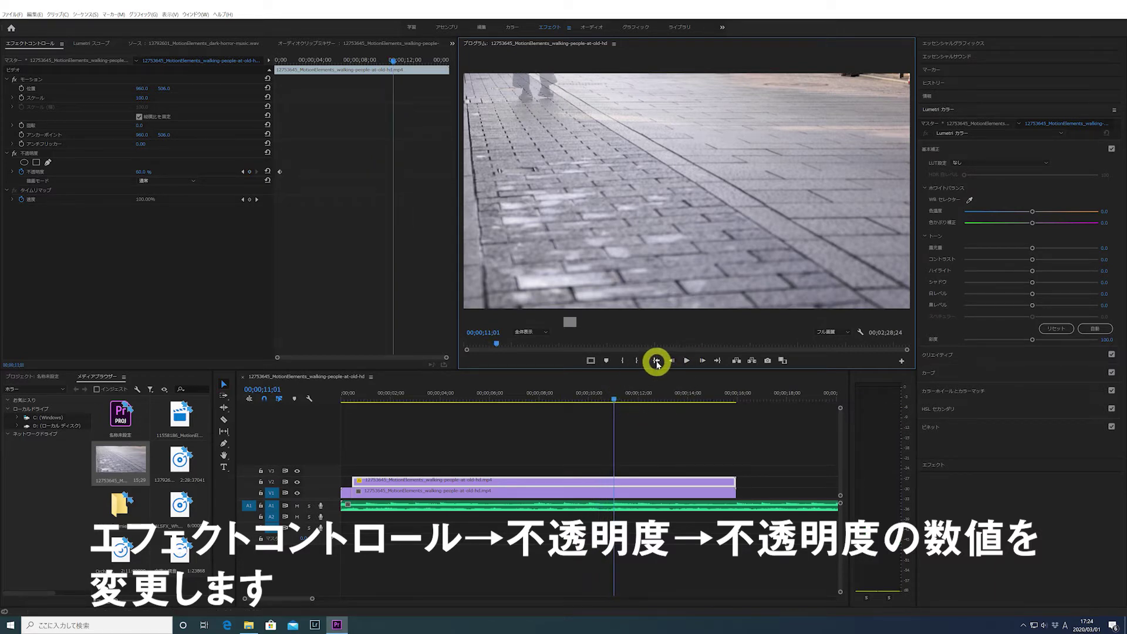
pyautogui.click(656, 361)
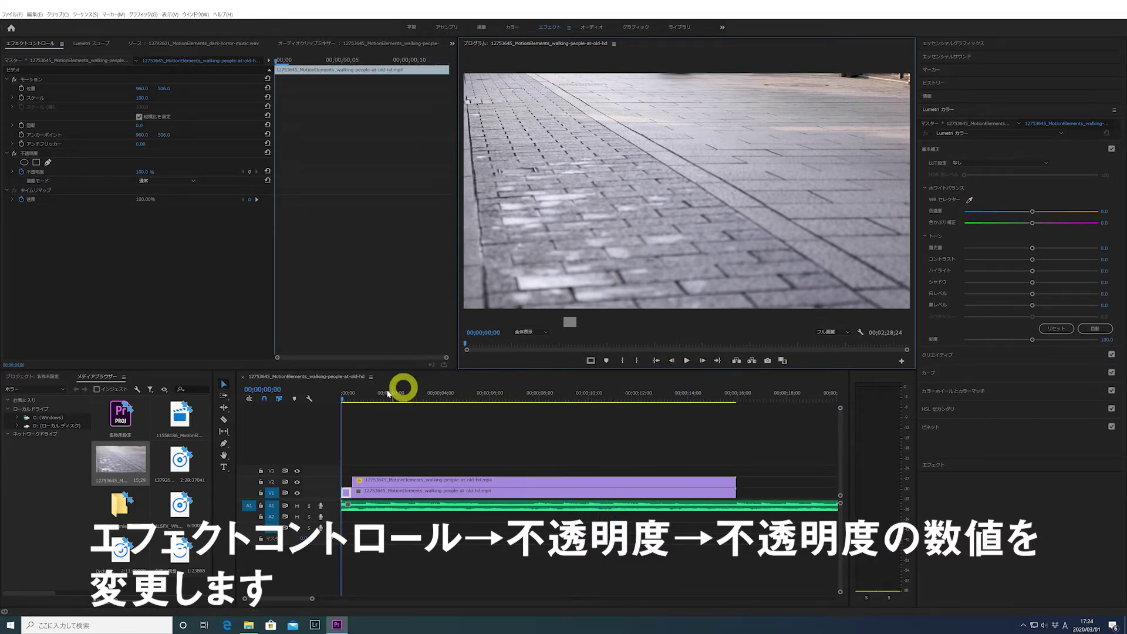
# Add an opacity keyframe to the V2 clip at 00;00;02;01 that makes the walker almost fully opaque
pyautogui.moveTo(342, 399); pyautogui.dragTo(392, 399)
pyautogui.click(396, 479)
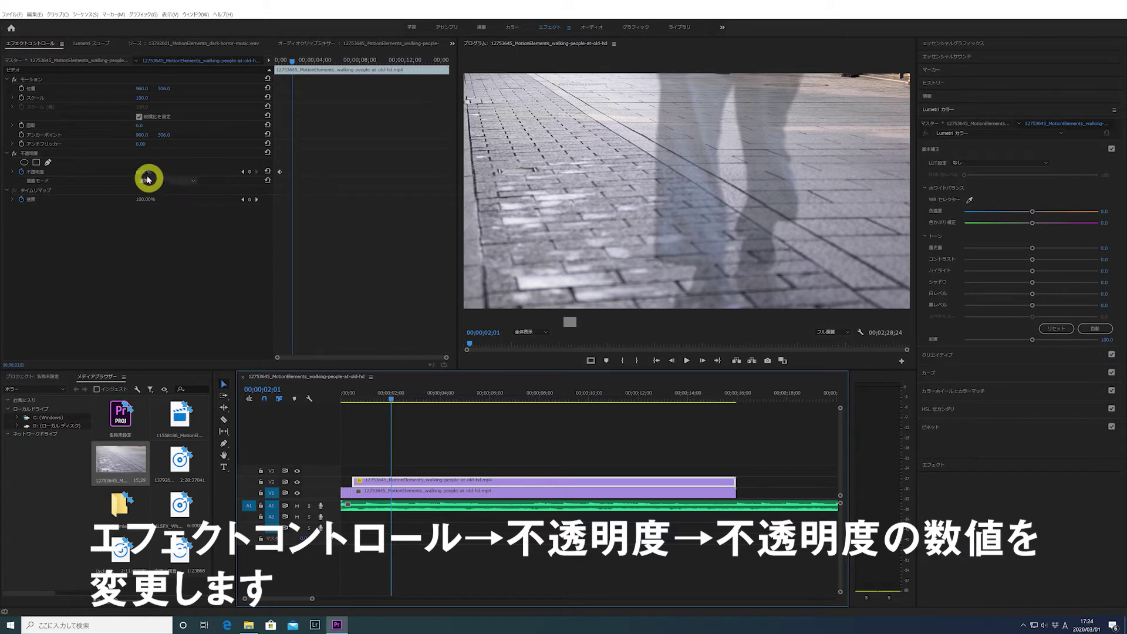
pyautogui.click(142, 172)
pyautogui.moveTo(143, 172); pyautogui.dragTo(162, 172)
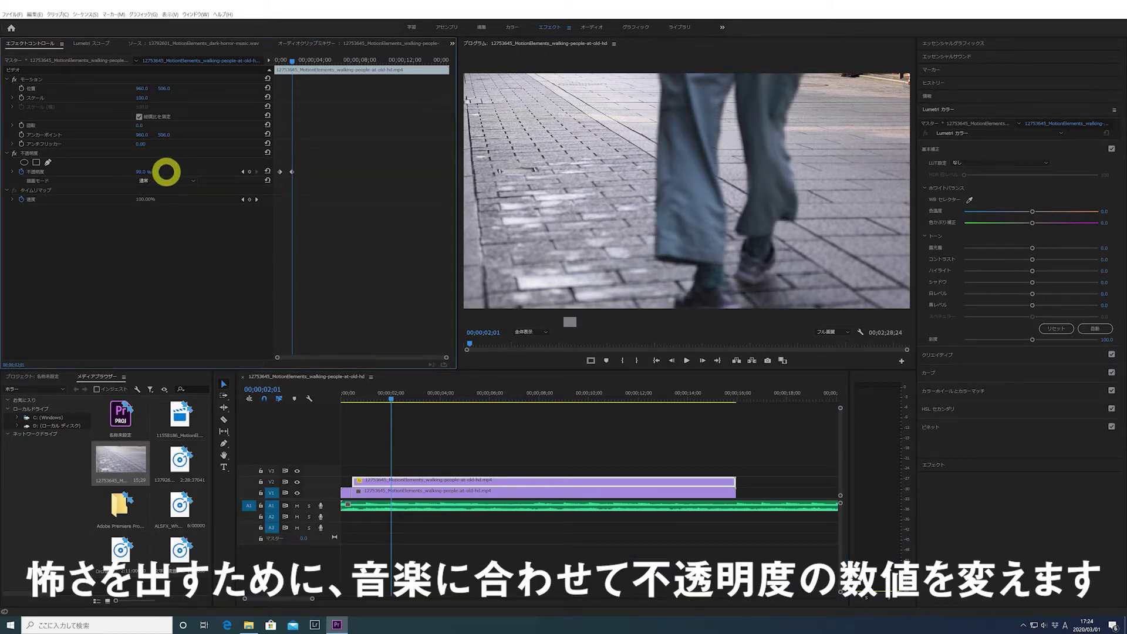
# Keyframe the V2 clip's opacity to nearly transparent at 00;00;03;00 and back up to 100% at 00;00;04;00
pyautogui.moveTo(390, 397); pyautogui.dragTo(415, 400)
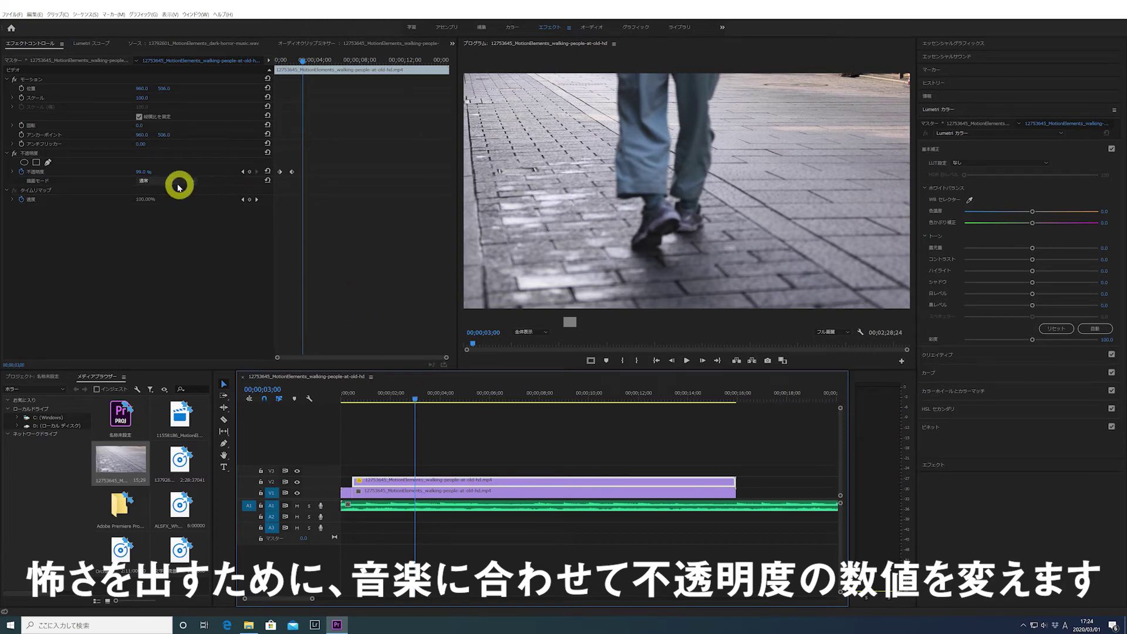
pyautogui.moveTo(141, 174); pyautogui.dragTo(111, 173)
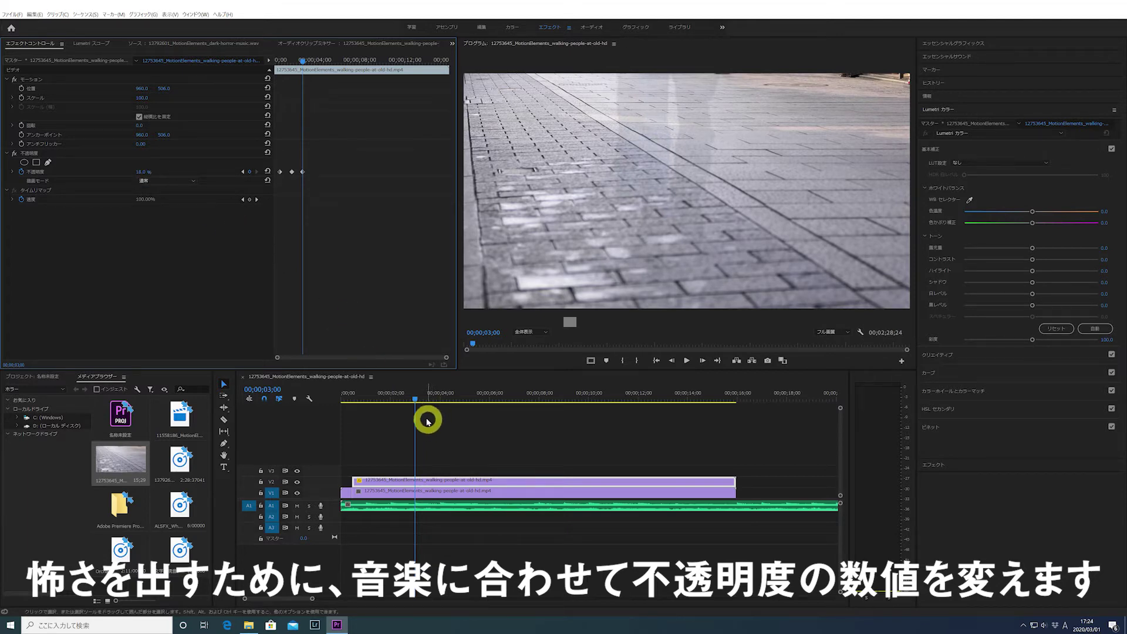
pyautogui.moveTo(415, 398); pyautogui.dragTo(441, 401)
pyautogui.moveTo(145, 175); pyautogui.dragTo(183, 173)
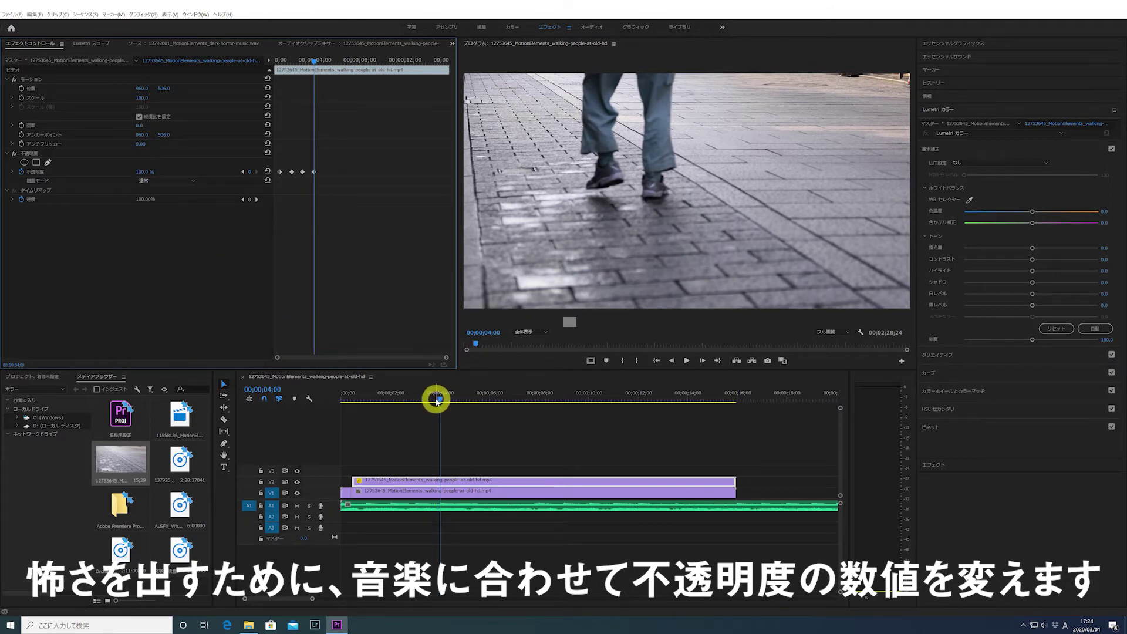
# Add an opacity keyframe at 00;00;08;00 on the V2 clip that fades the walker to nearly transparent
pyautogui.moveTo(440, 401); pyautogui.dragTo(539, 400)
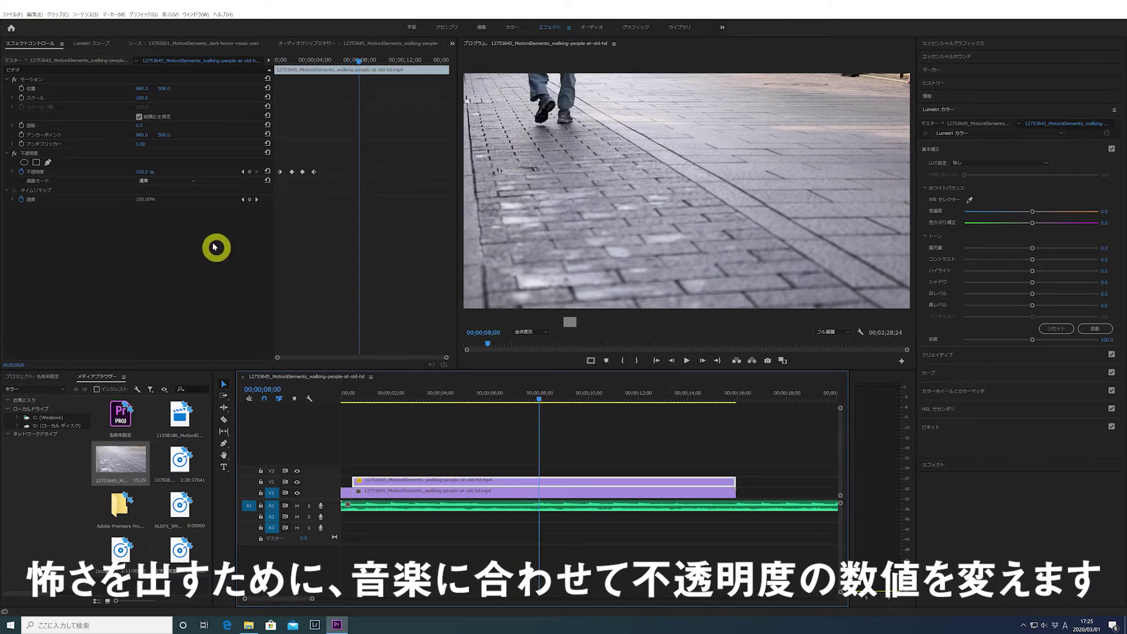
pyautogui.click(148, 172)
pyautogui.moveTo(144, 172); pyautogui.dragTo(103, 170)
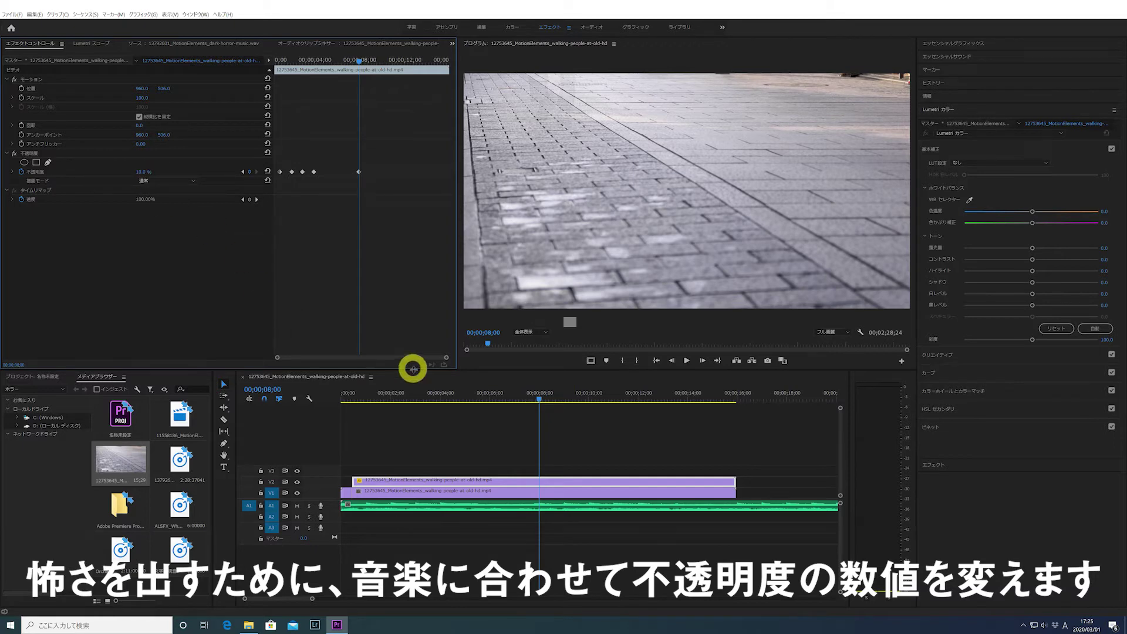
# Play the sequence from the start to review the opacity changes against the music
pyautogui.click(656, 361)
pyautogui.click(688, 361)
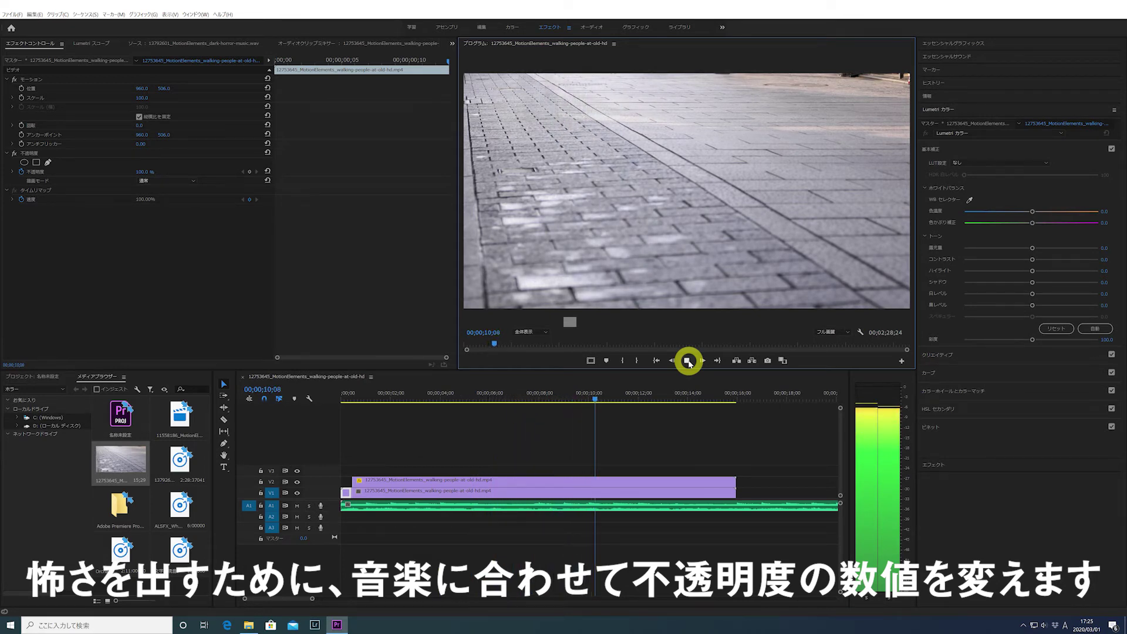
pyautogui.click(687, 360)
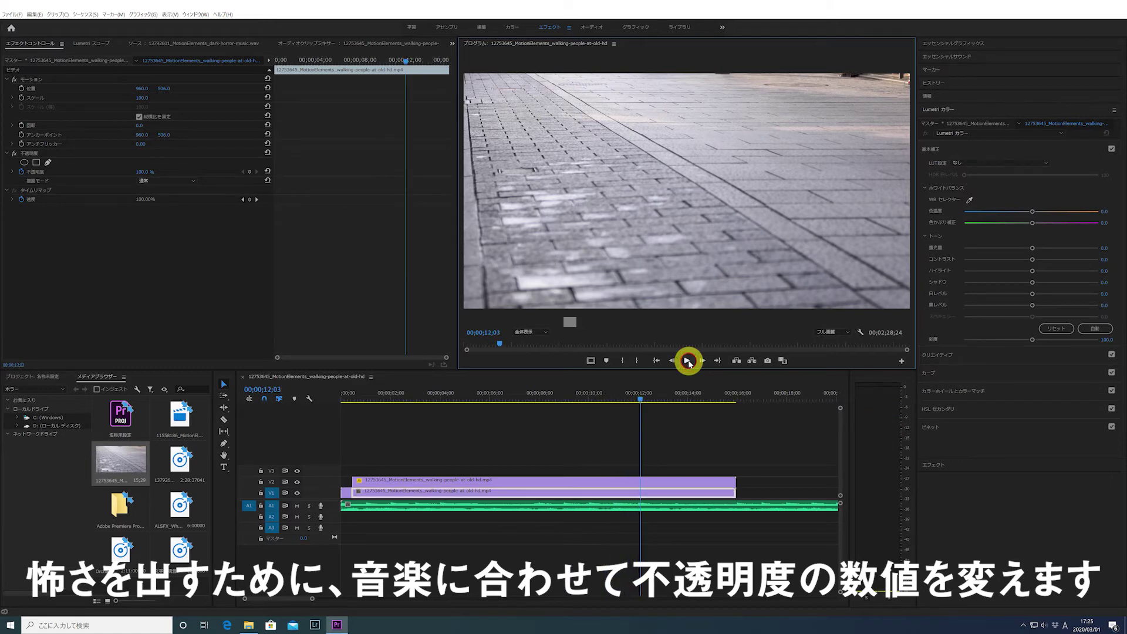
# Lower the V2 clip's opacity further at 00;00;09;00 to complete the walker's fade-out
pyautogui.moveTo(638, 398); pyautogui.dragTo(564, 401)
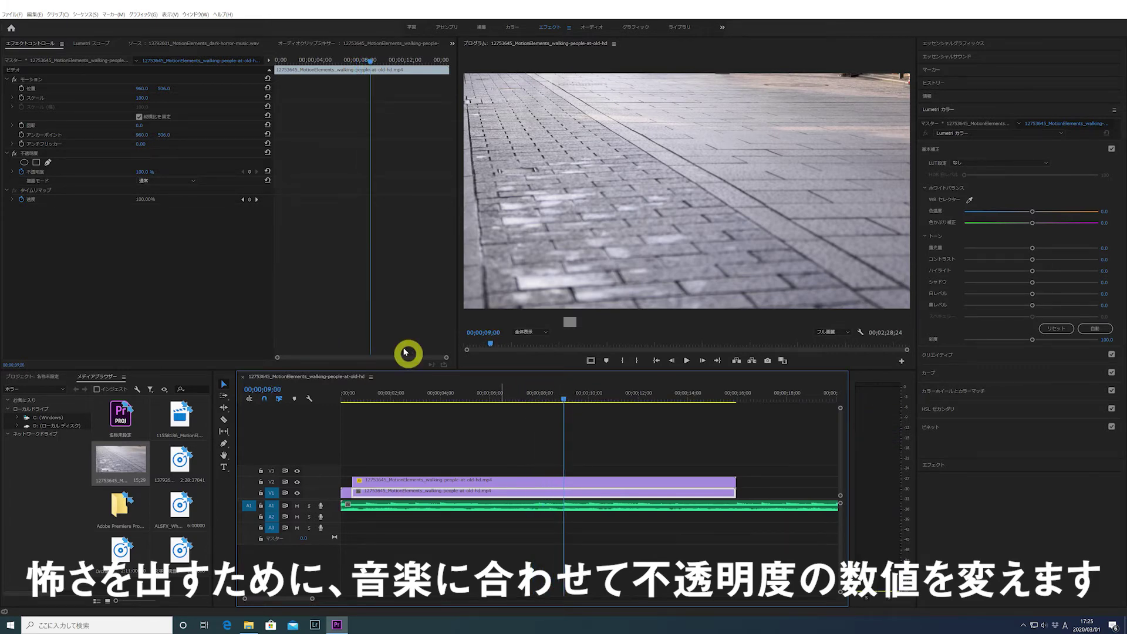
pyautogui.click(144, 173)
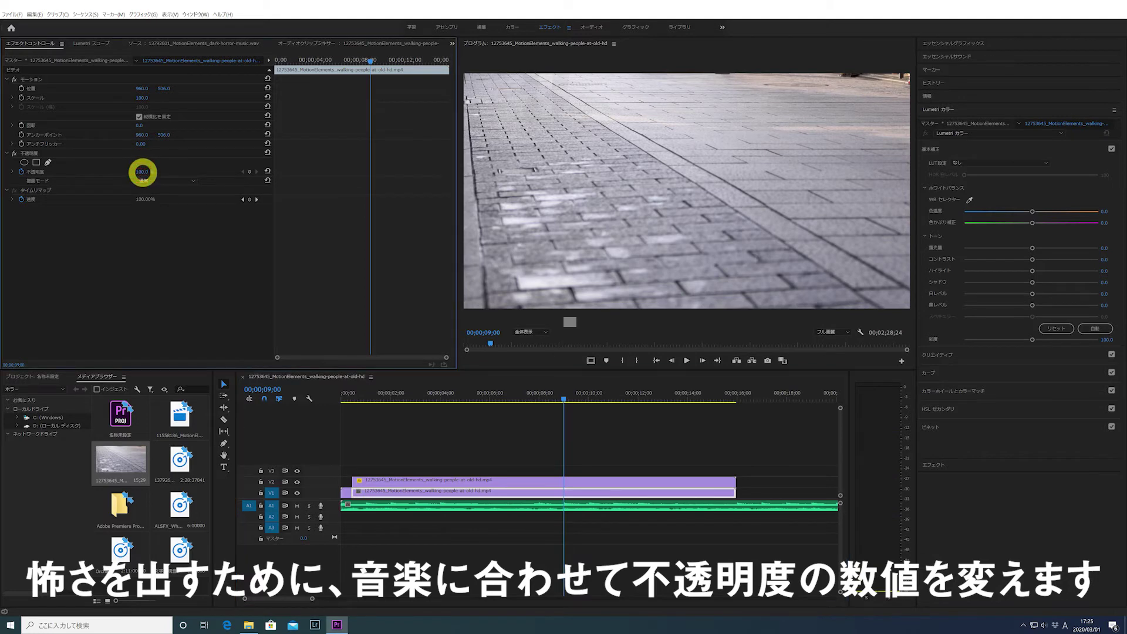
pyautogui.click(539, 493)
pyautogui.click(534, 483)
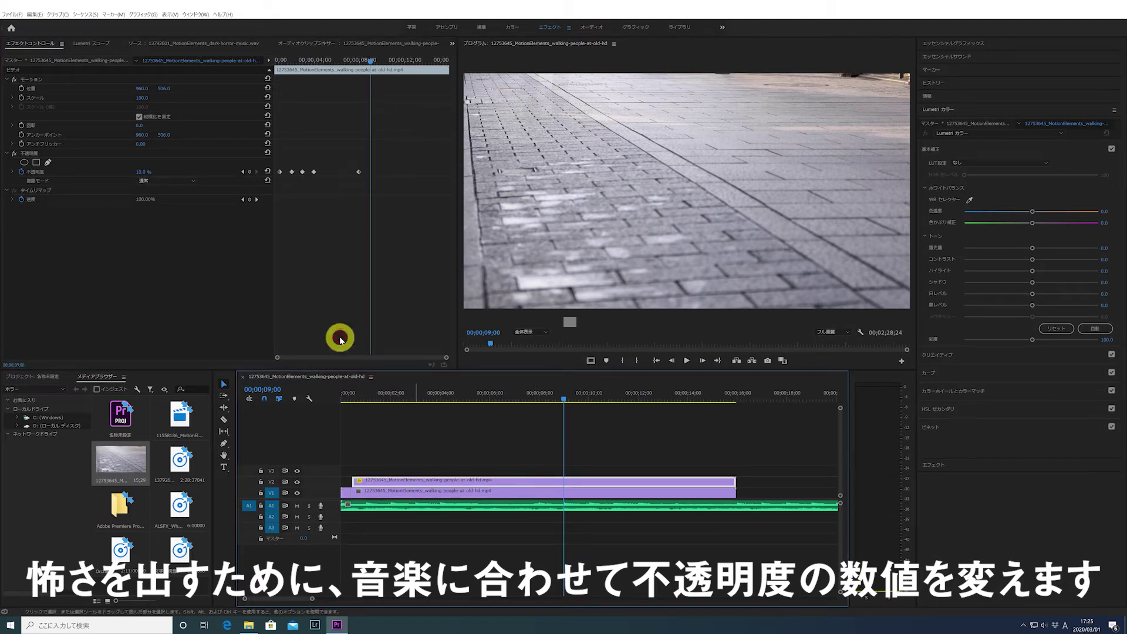
pyautogui.moveTo(139, 174); pyautogui.dragTo(132, 172)
pyautogui.click(360, 295)
# Replay the sequence from the beginning to check the walker's full fade-out, then return to the start
pyautogui.moveTo(563, 395); pyautogui.dragTo(326, 390)
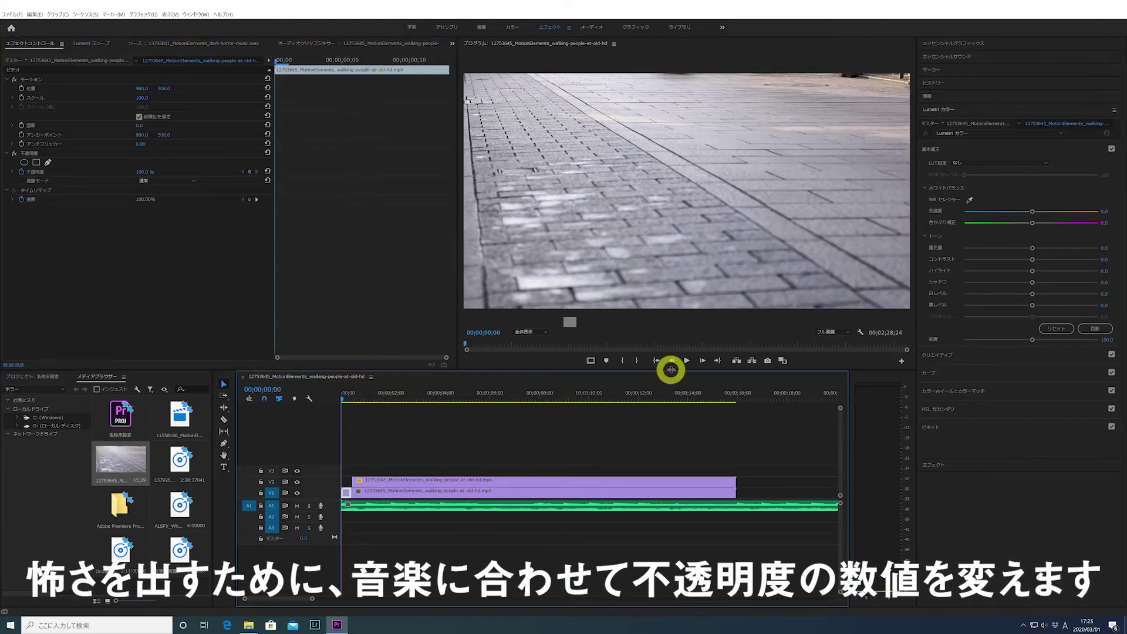
pyautogui.click(686, 361)
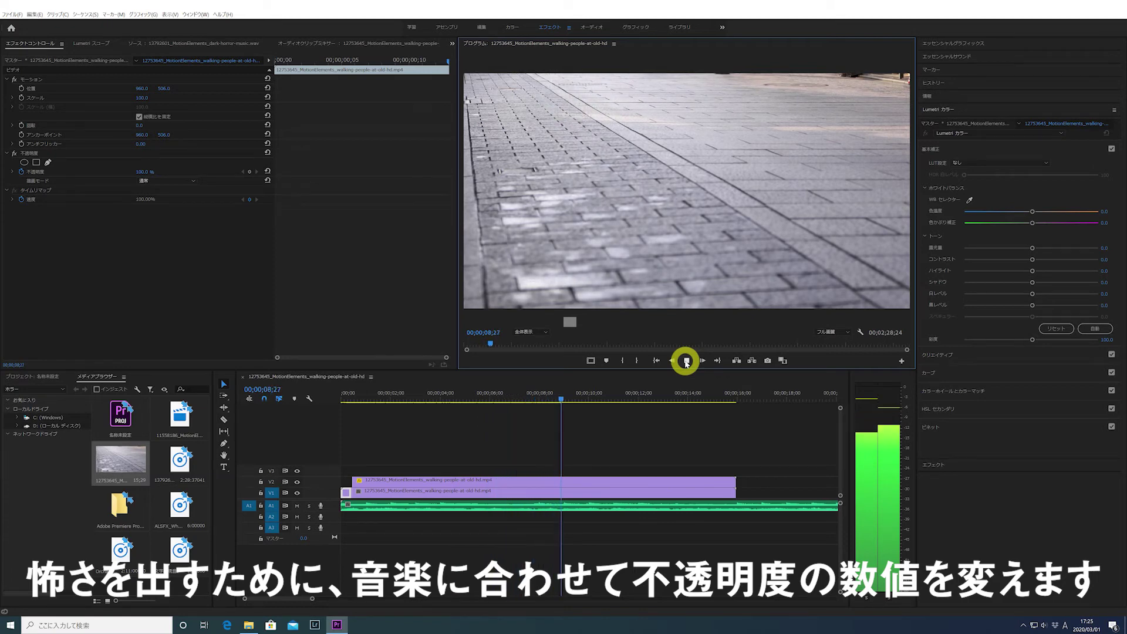
pyautogui.click(684, 362)
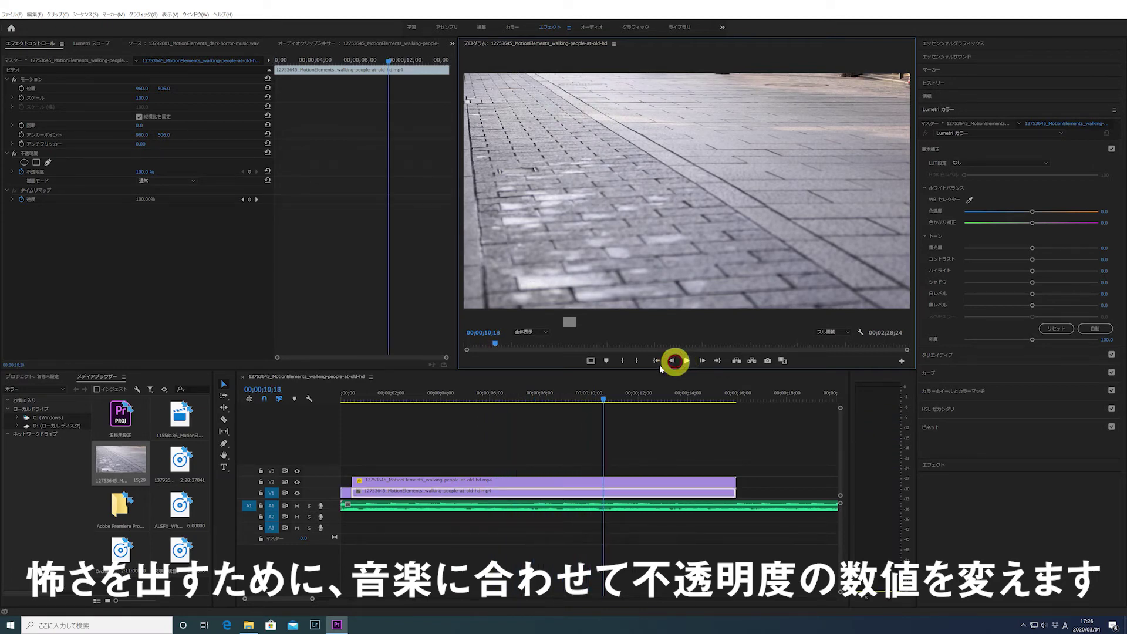
pyautogui.click(655, 362)
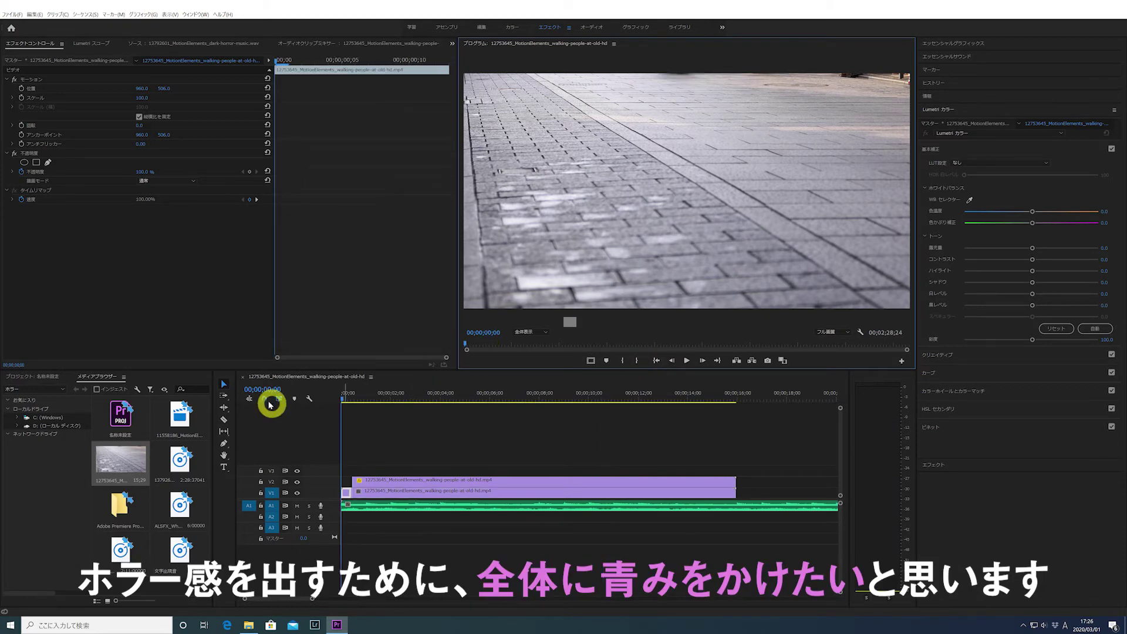
# Create a new adjustment layer in the project, keeping the suggested video settings
pyautogui.click(49, 379)
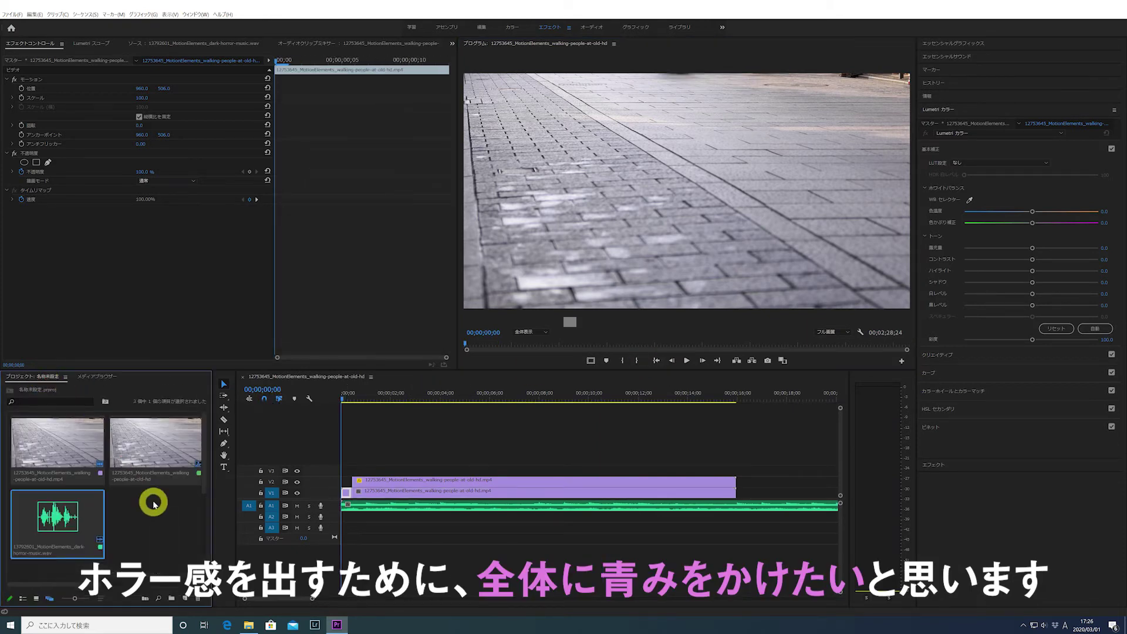
pyautogui.click(150, 521)
pyautogui.rightClick(150, 521)
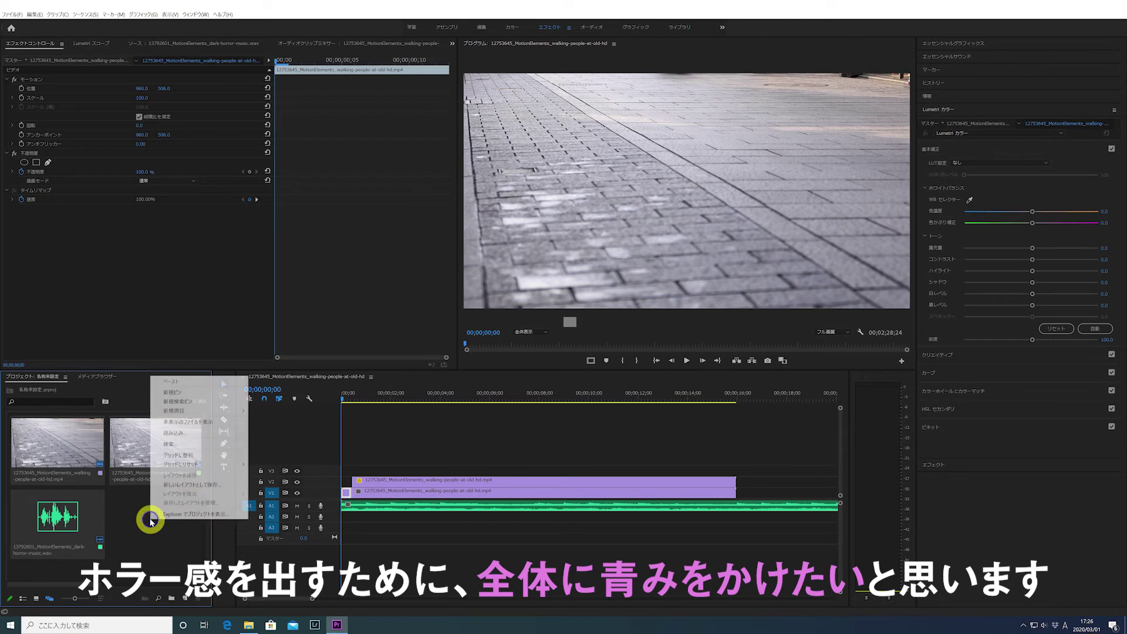
pyautogui.moveTo(174, 411)
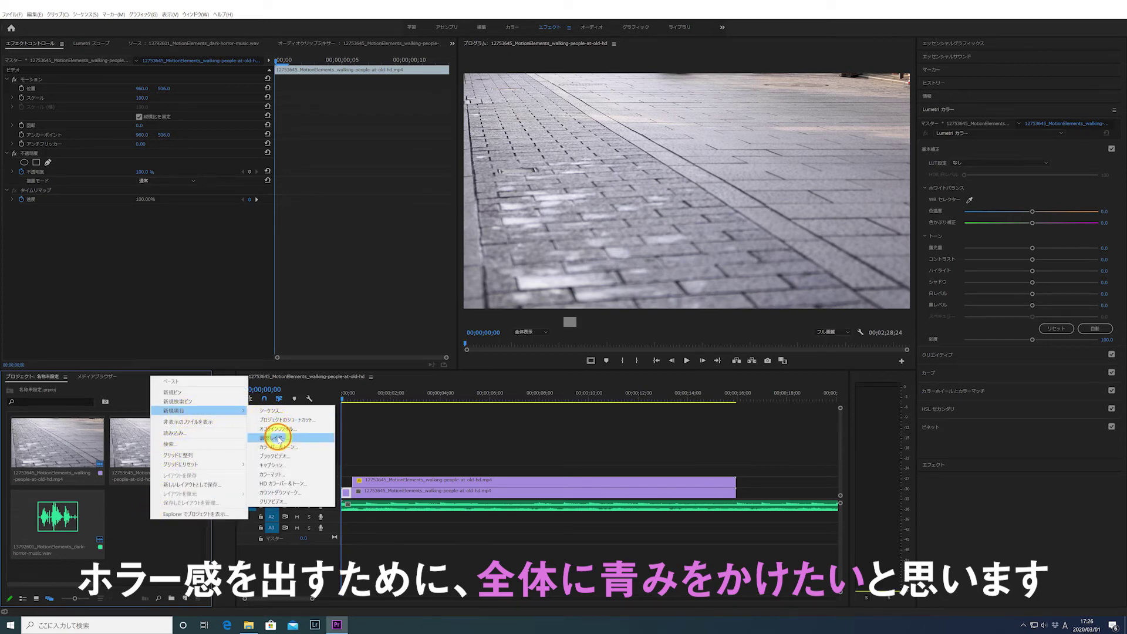
pyautogui.click(279, 438)
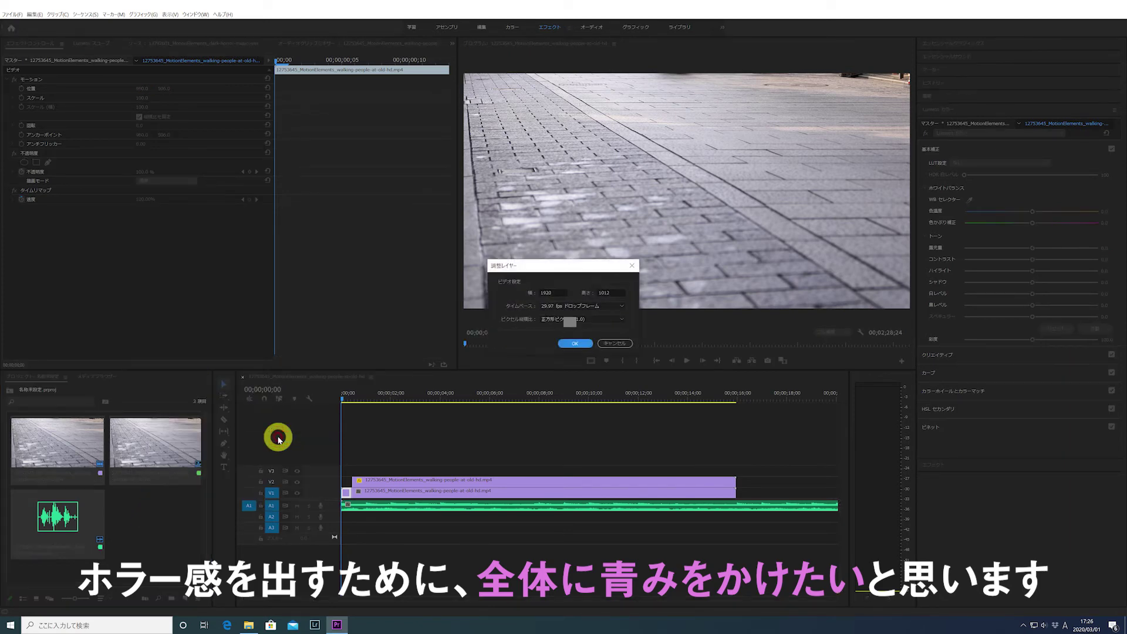
pyautogui.click(568, 345)
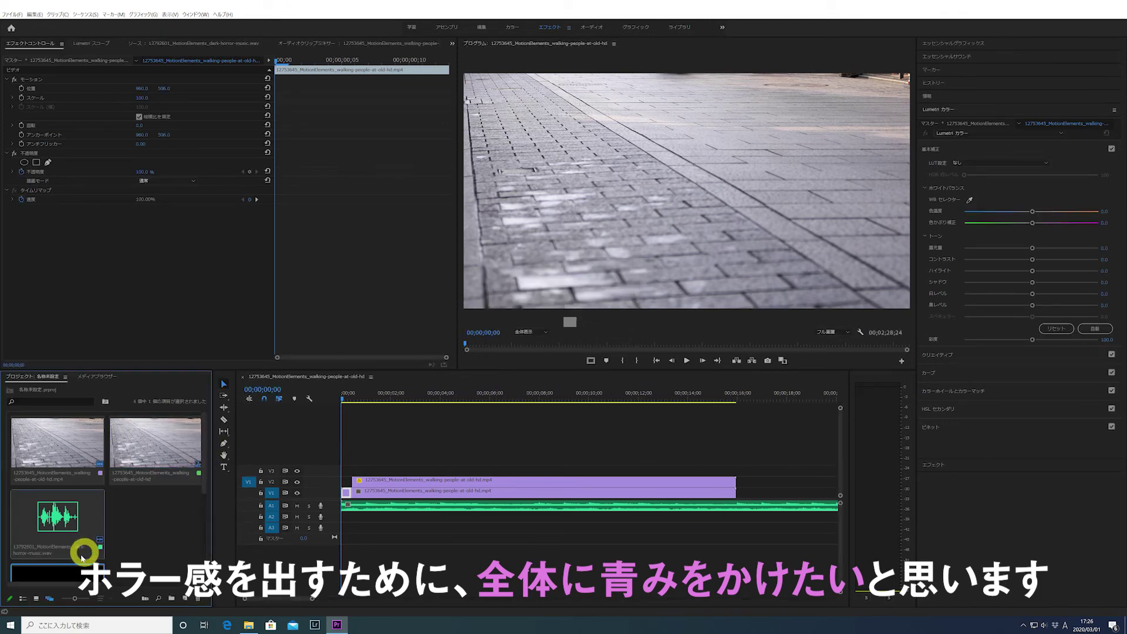
# Place the adjustment layer on track V3 at the sequence start and extend it to the end of the walking-people clips
pyautogui.moveTo(68, 572); pyautogui.dragTo(342, 470)
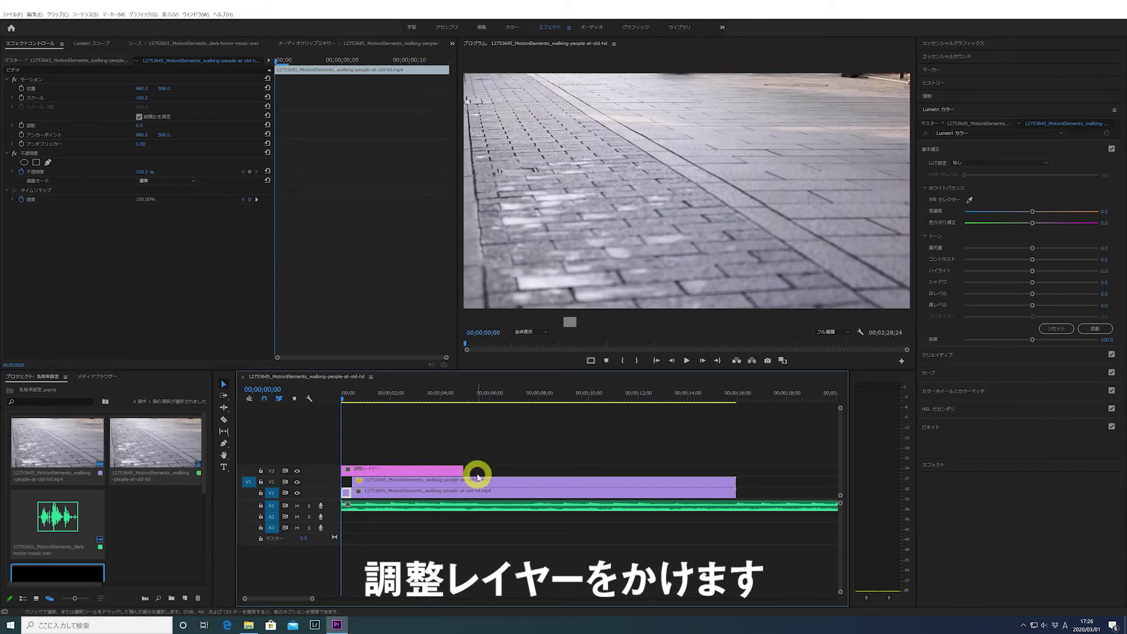
pyautogui.moveTo(518, 468); pyautogui.dragTo(735, 465)
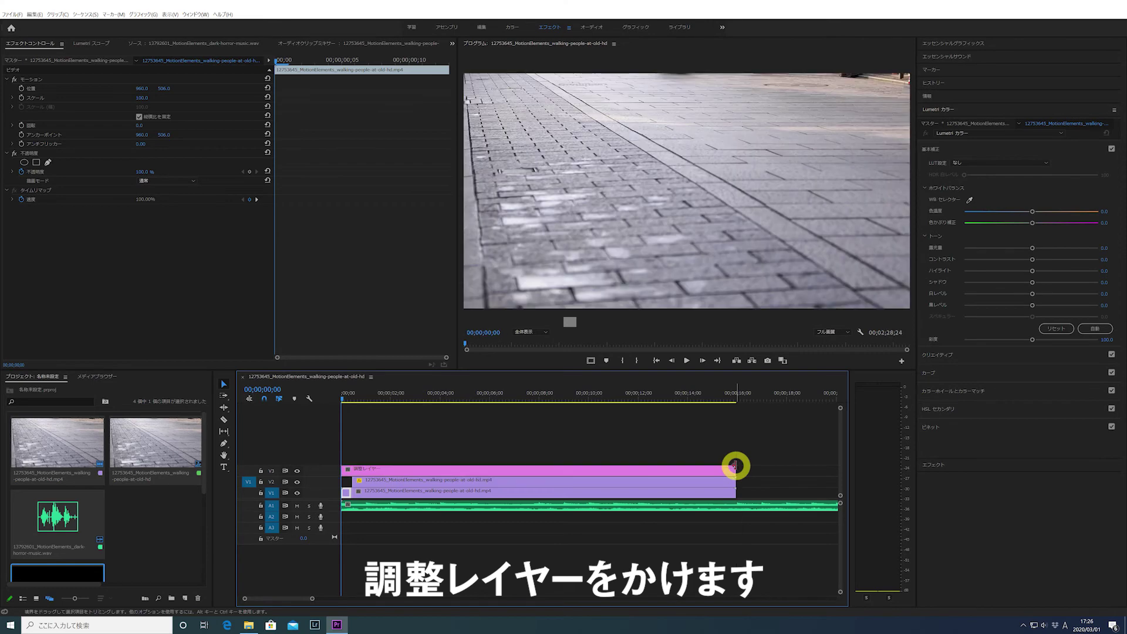
# Apply the SL BLUE COLD creative Look in Lumetri Color to the adjustment layer on V3
pyautogui.click(923, 151)
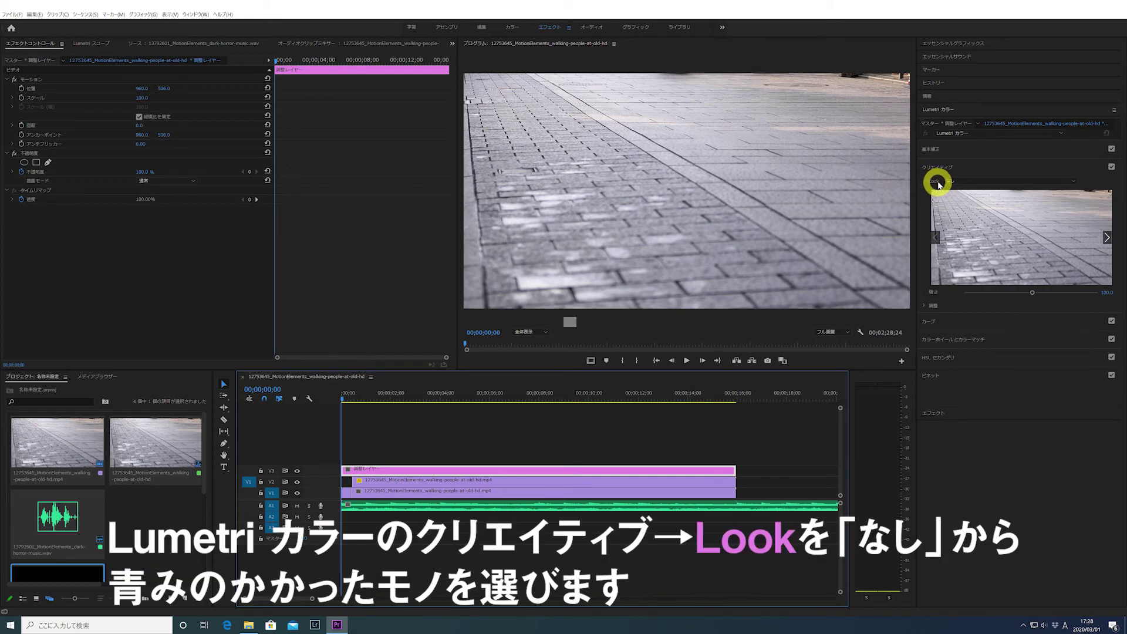
pyautogui.click(1072, 182)
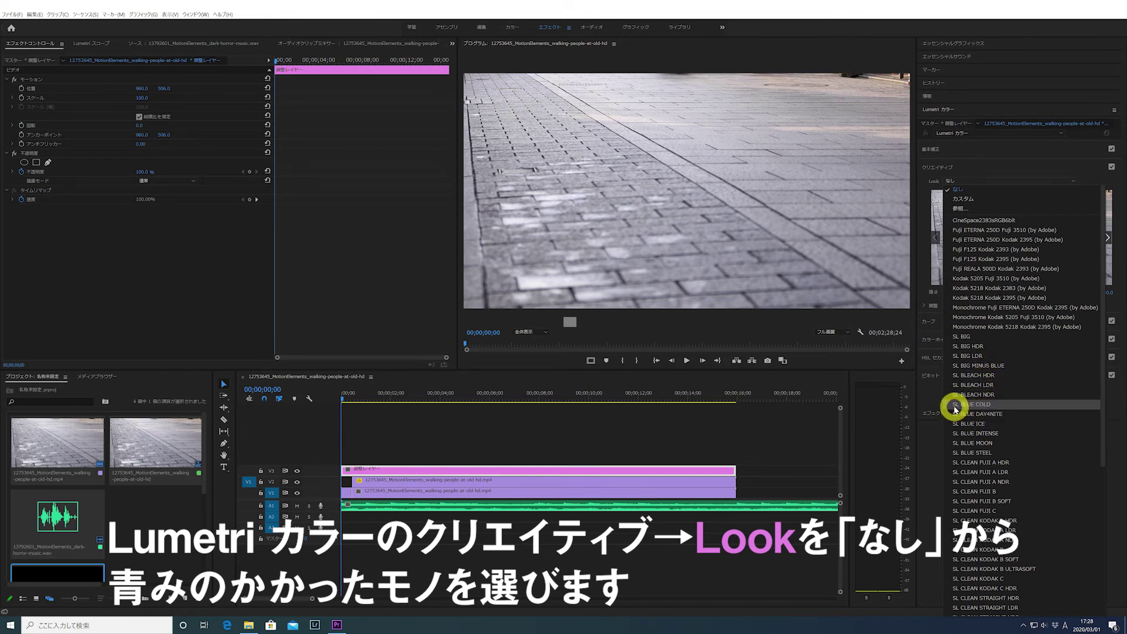
pyautogui.click(981, 408)
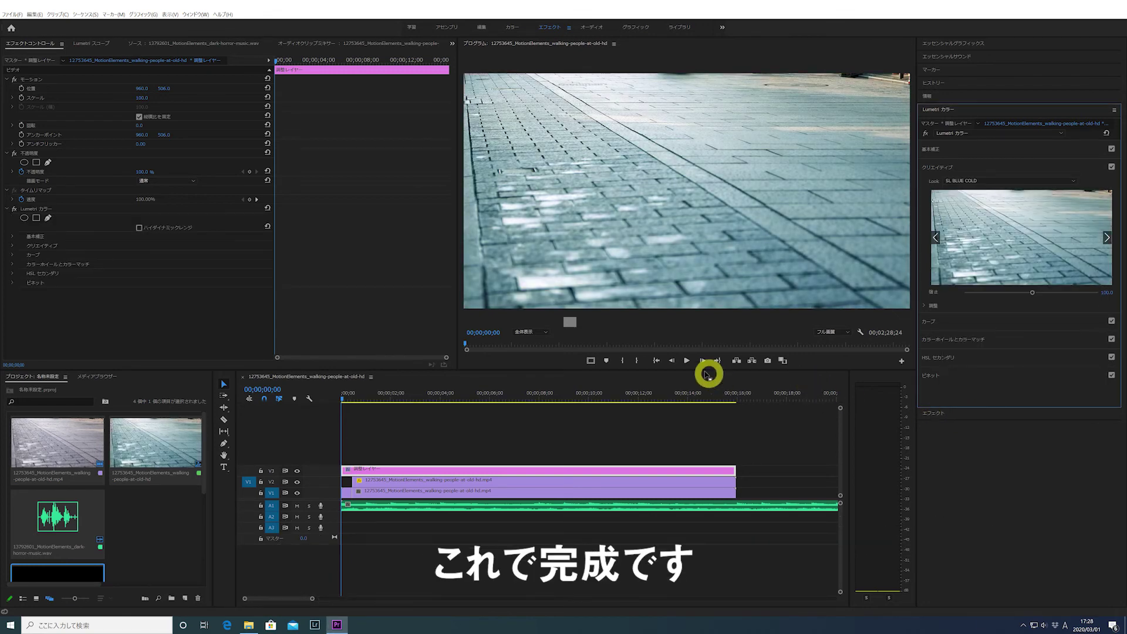
# Play the sequence from the start past the end of the video clips to review the blue-tinted ghost effect
pyautogui.click(686, 360)
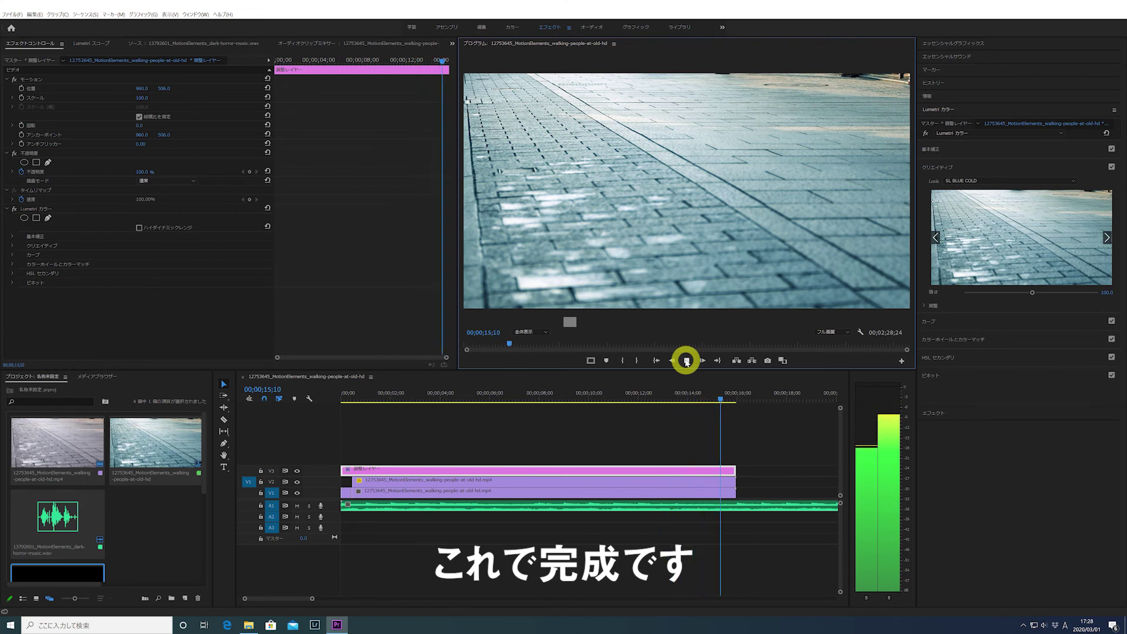
pyautogui.click(686, 360)
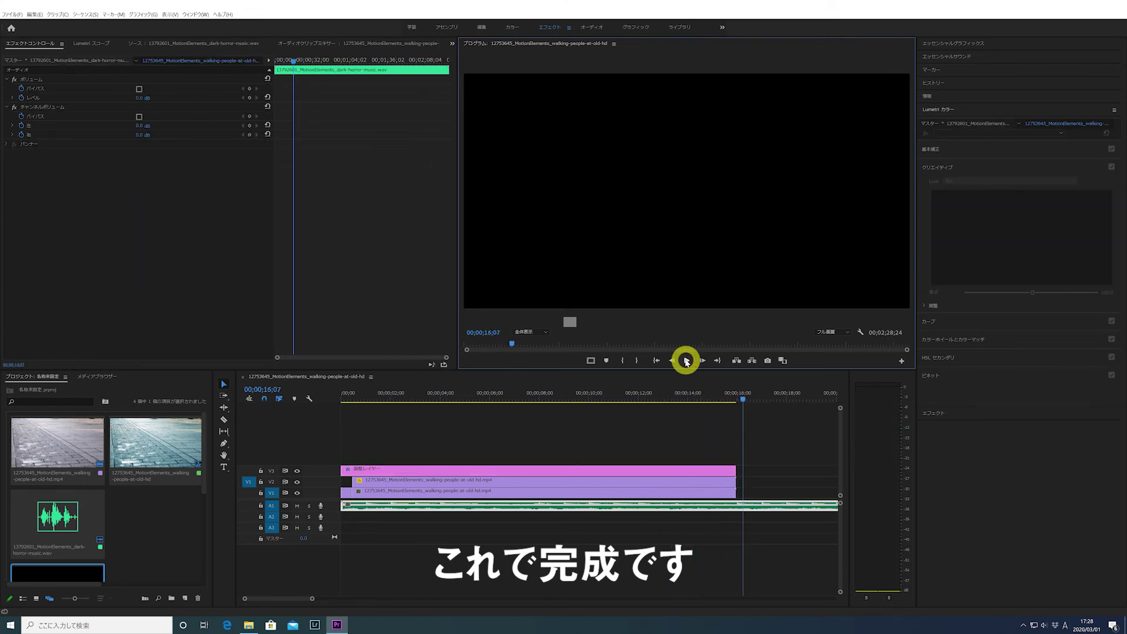